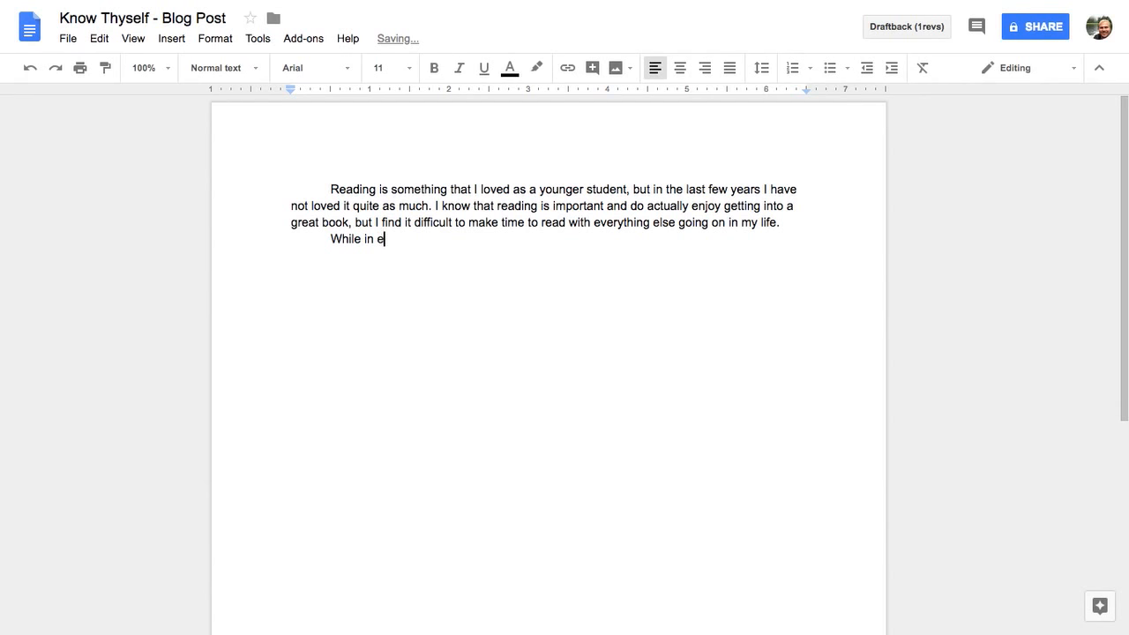
Continue the second paragraph: "While in elementary school, I read books almost every week. One of my favorite all-time series is Harry Potter.", italicizing the title.
type("entary school, I")
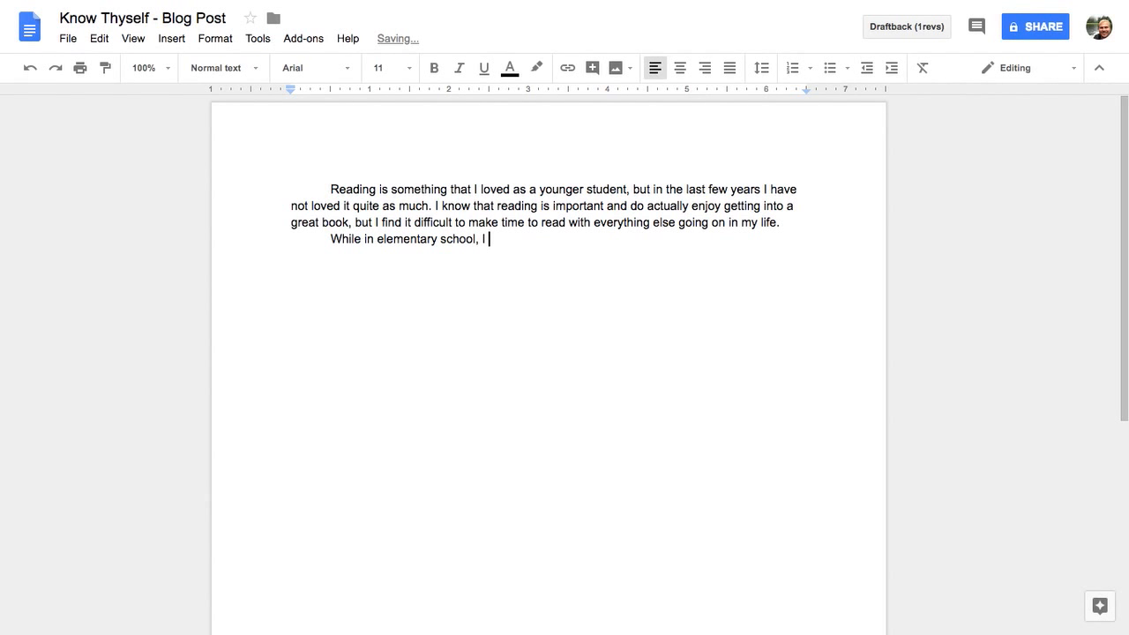
type(" read books almost every week. ")
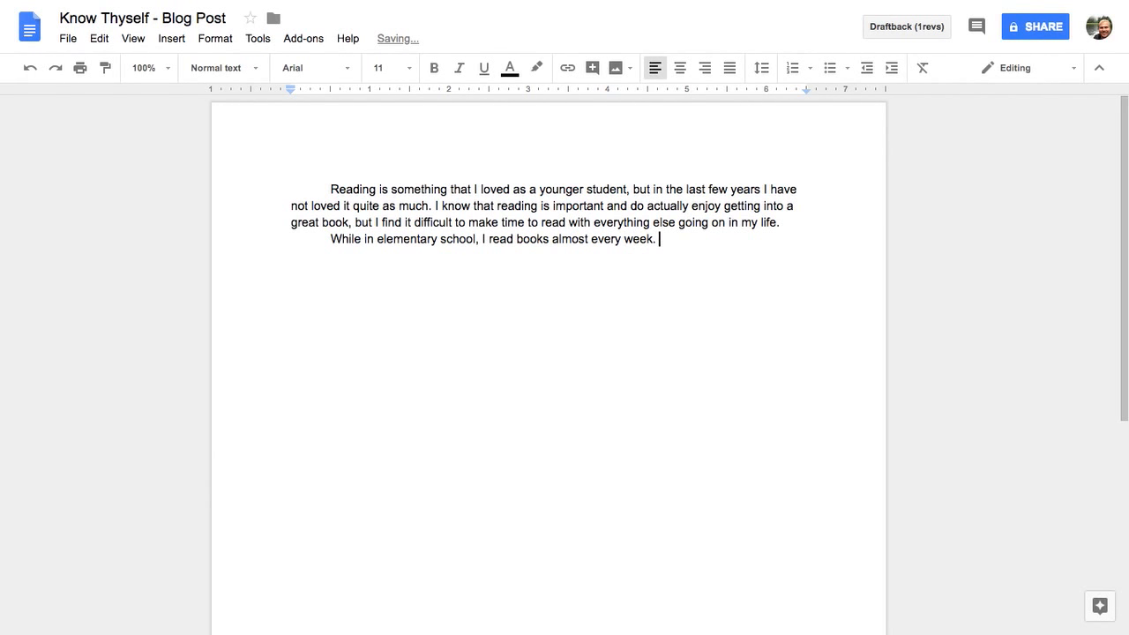
type("One of m")
type("y favorite all-time ")
type("ser")
type("ies is")
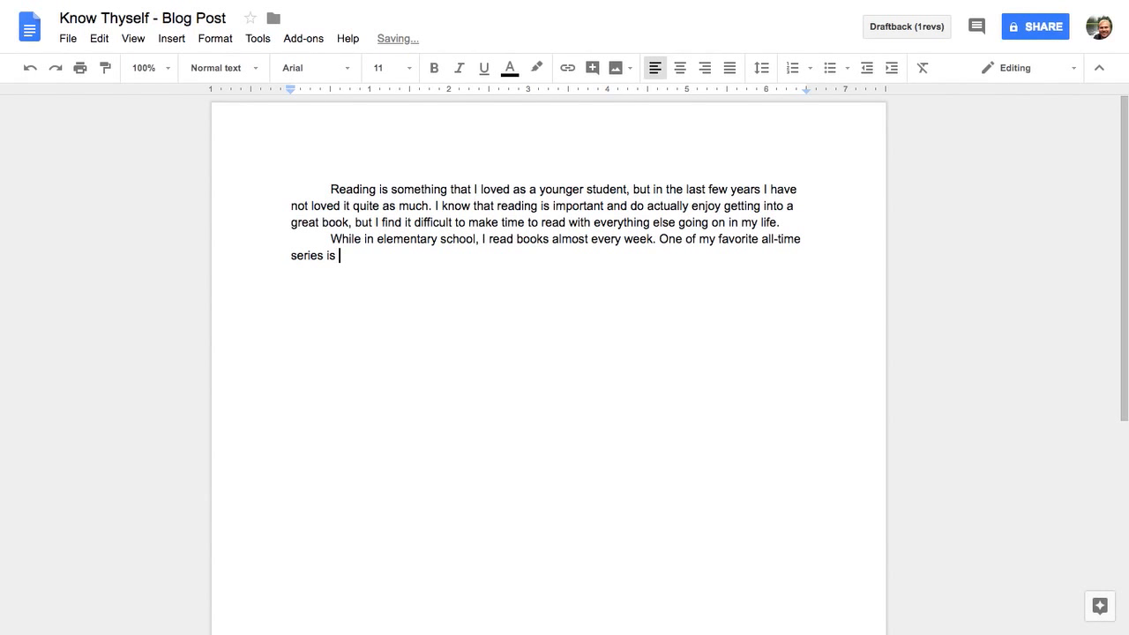
key("ctrl+i")
type("Harry Potter.")
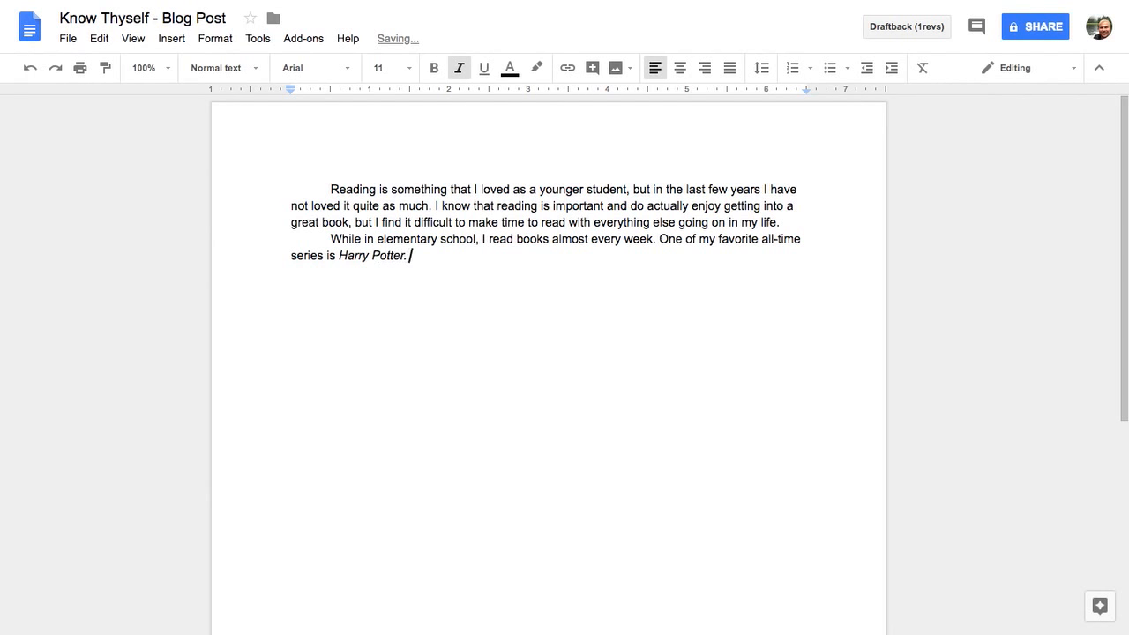
key("ctrl+i")
Add "My parents read the first book to me when I was young and from day one, I was absolutely enthralled." and start a new paragraph.
type("My par")
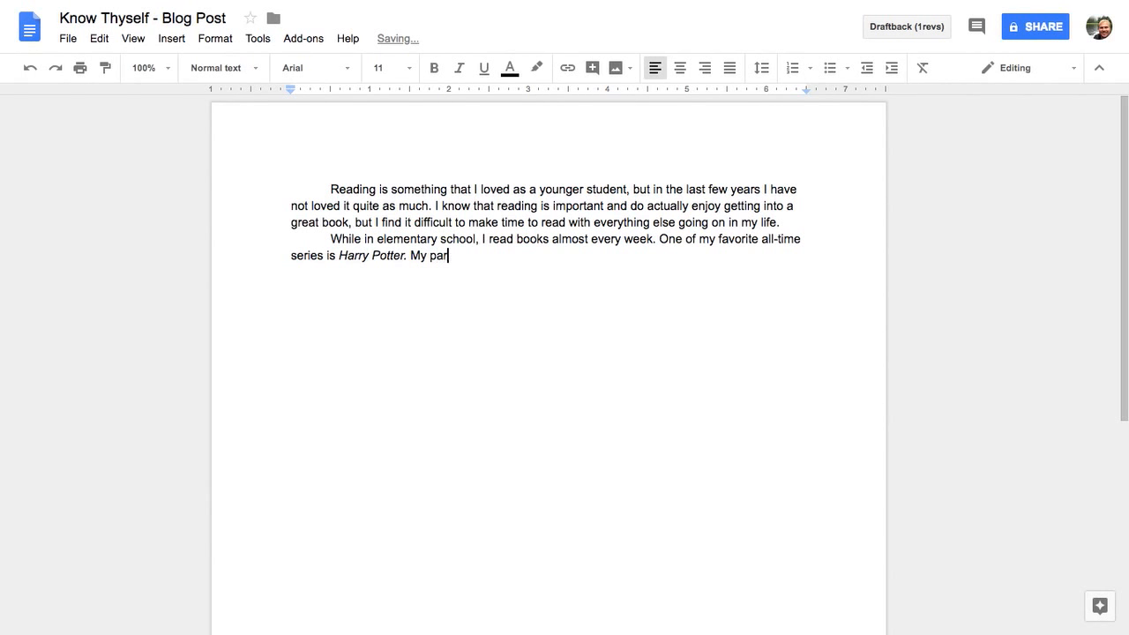
type("ents read this first book t")
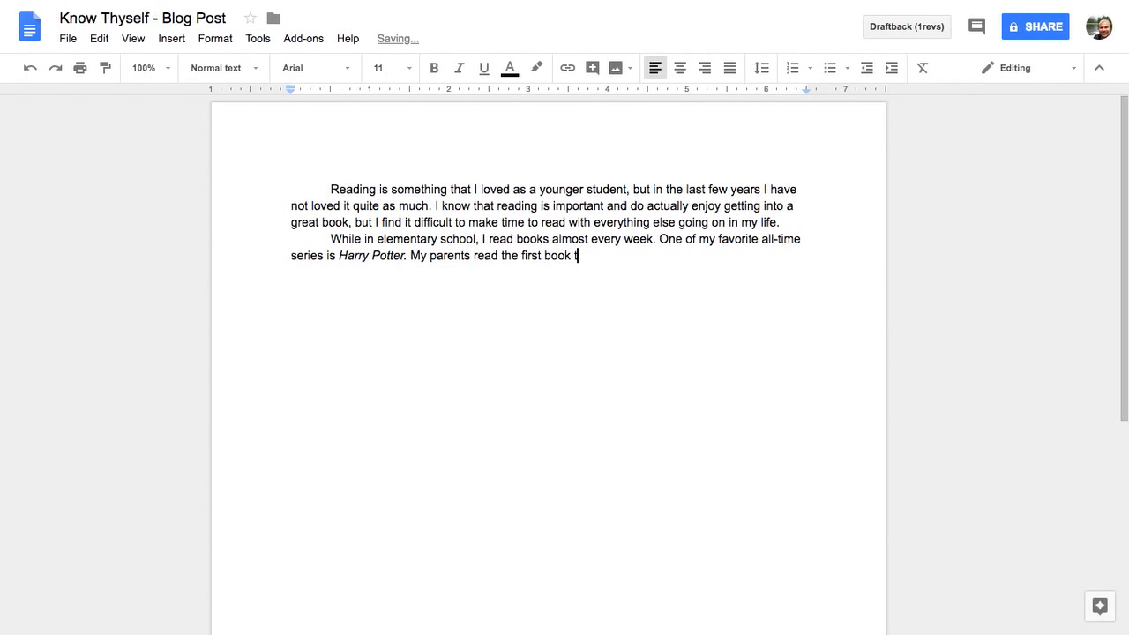
type("o me when I was young and")
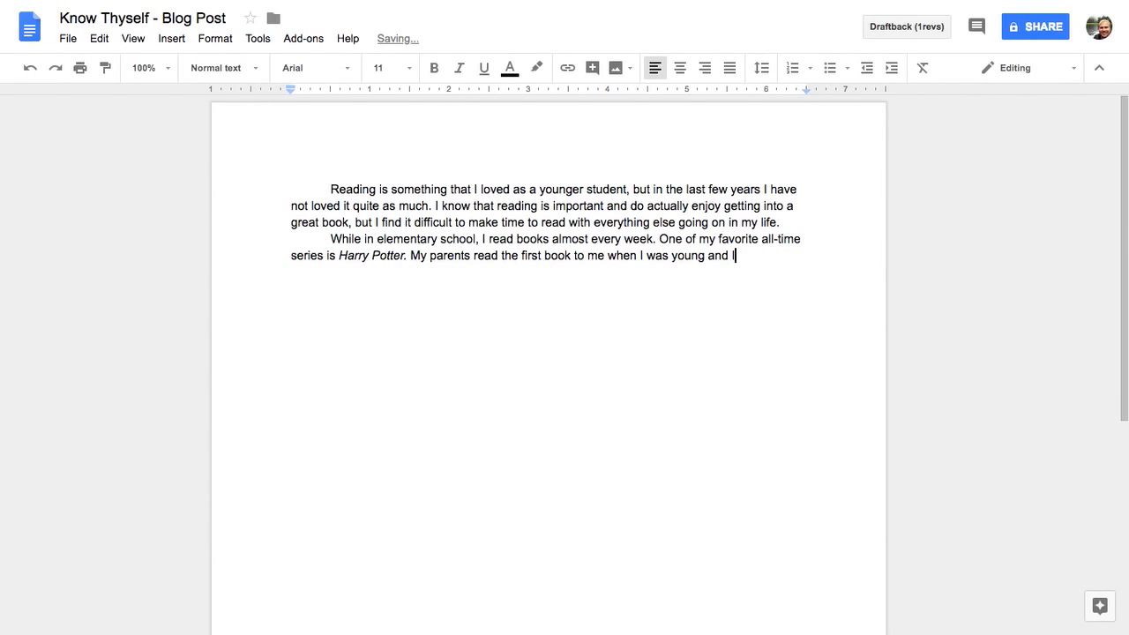
type(" from day one, I was a")
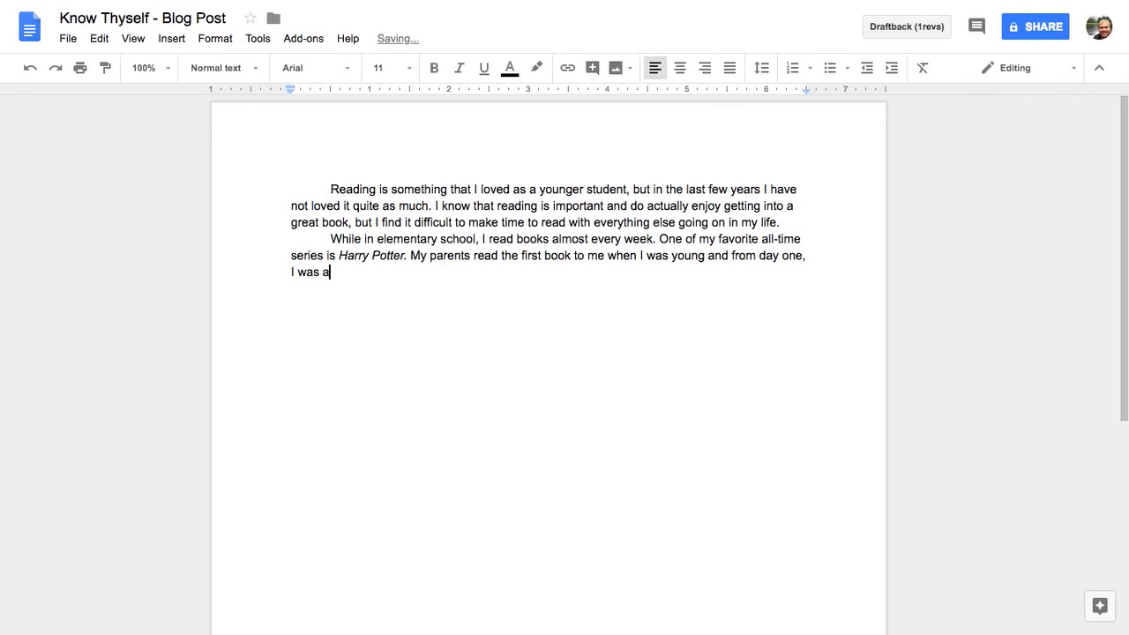
type("bsolutely ent")
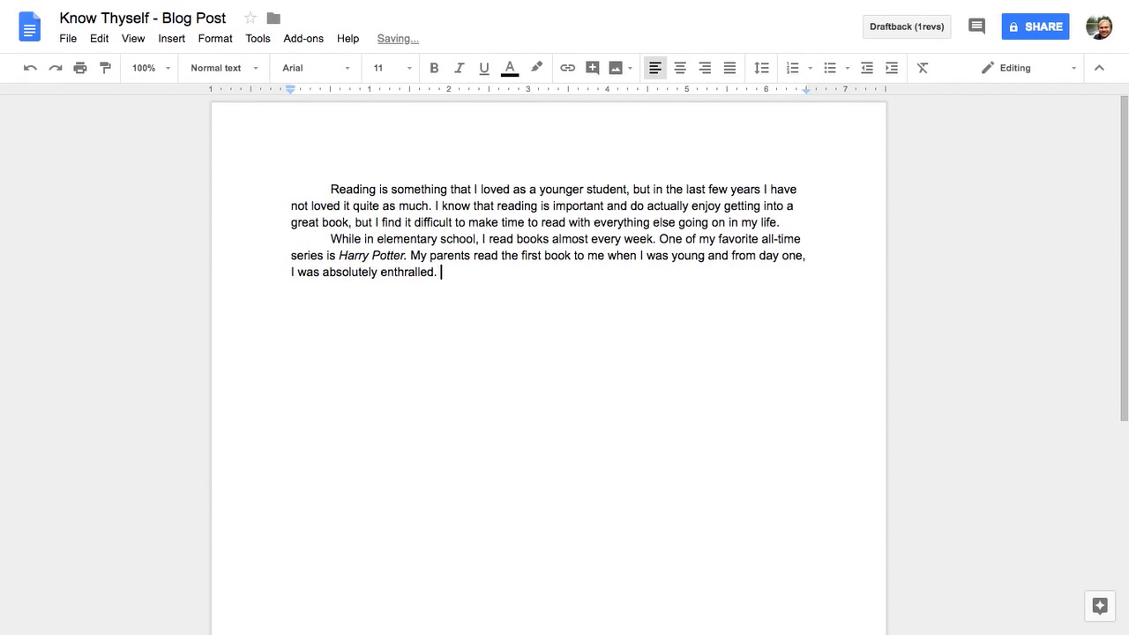
type("hralled.")
key("Return")
Review the writing prompt and fill an indented third paragraph with two consecutive copies of the second paragraph's text.
key("ctrl+Left")
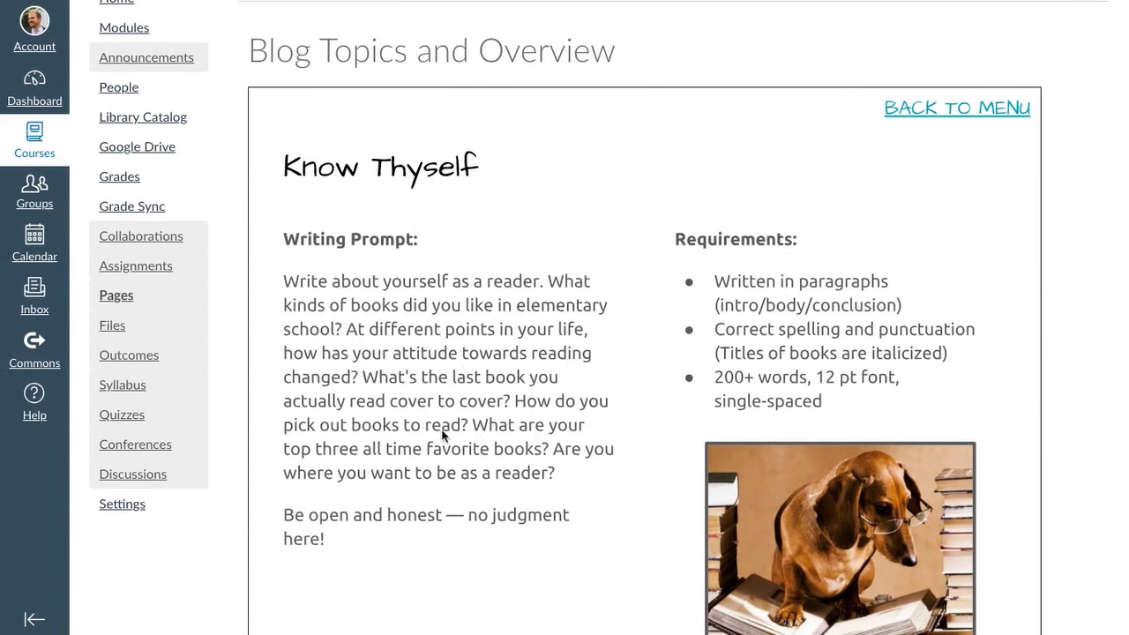
key("ctrl+Right")
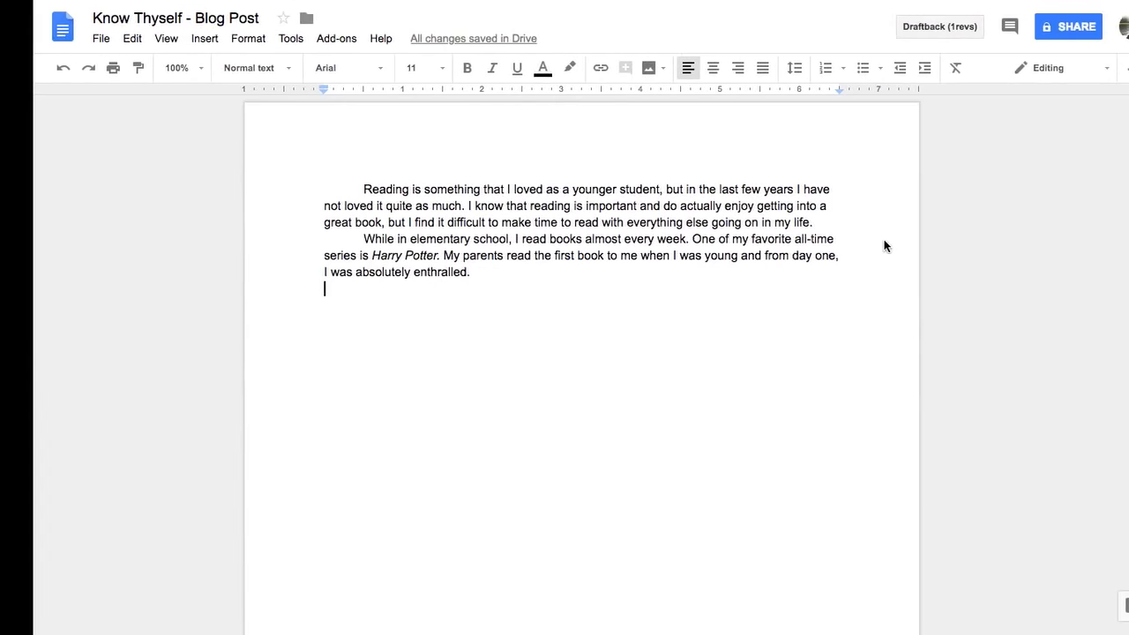
key("Tab")
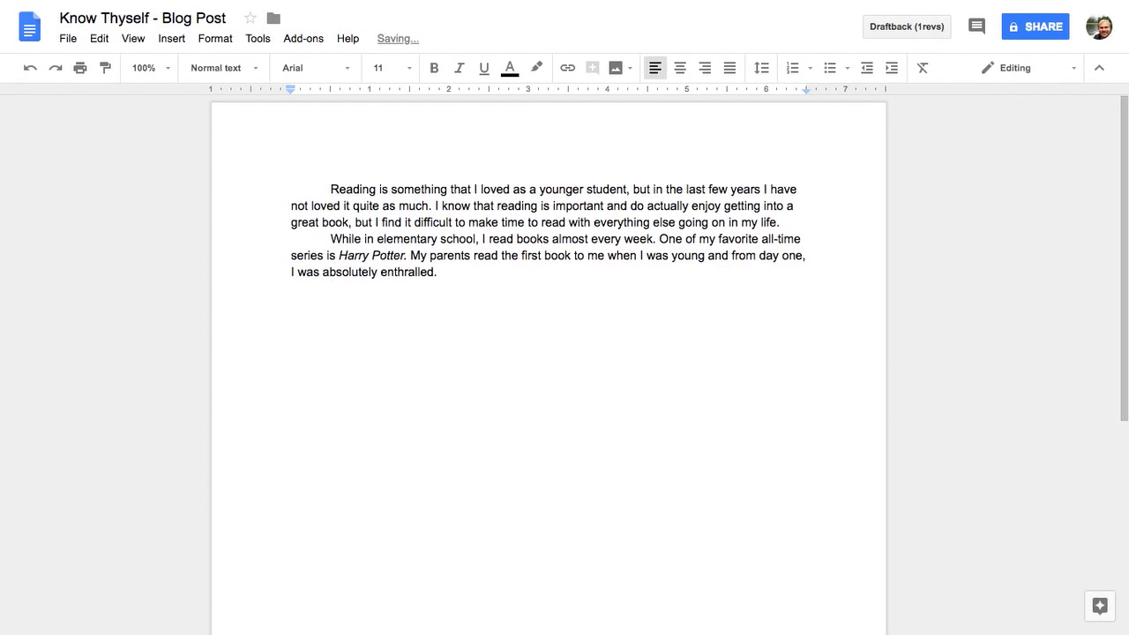
left_click_drag(441, 273, 318, 244)
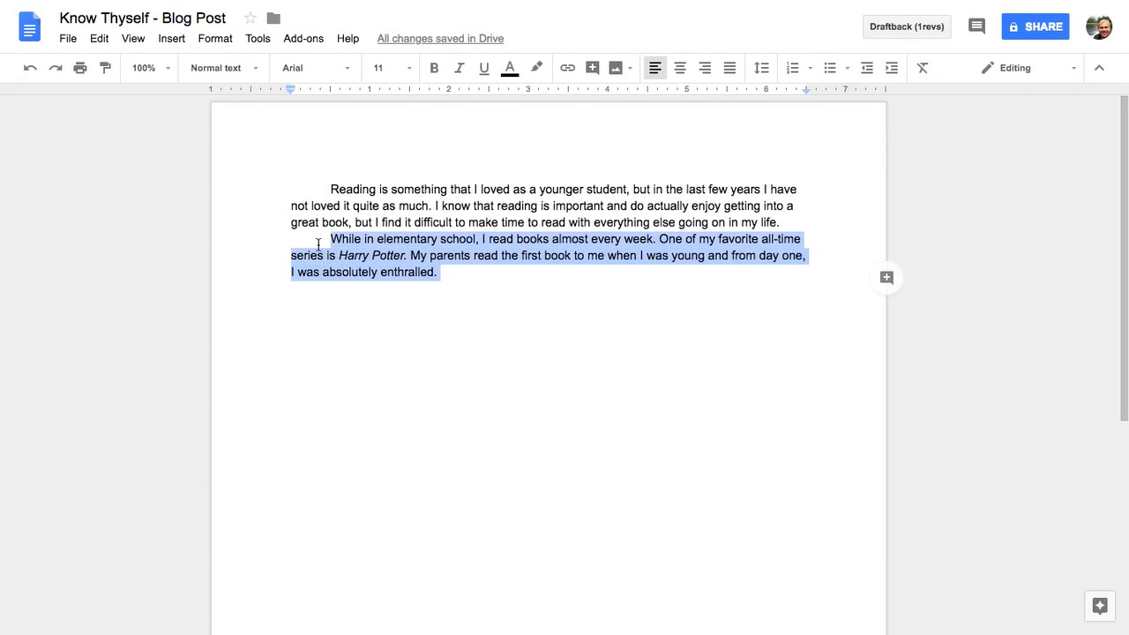
left_click(375, 293)
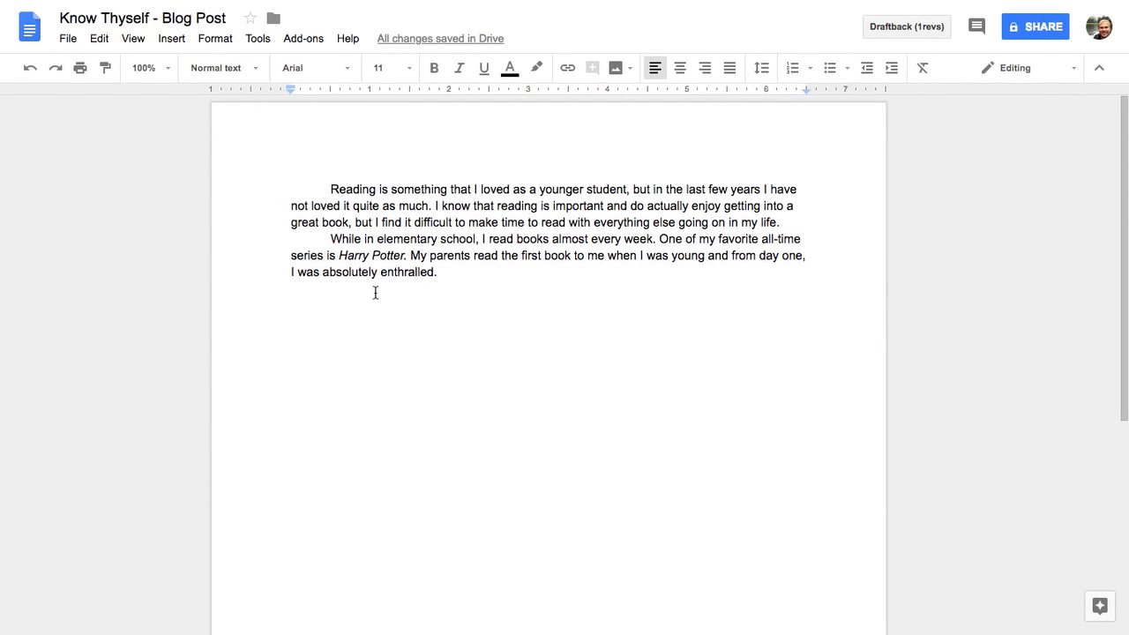
type("While in elementary school, I read books almost every week. One of my favorite all-time series is Harry Potter. My parents read the first book to me when I was young and from day one, I was absolutely enthralled.")
key("Return")
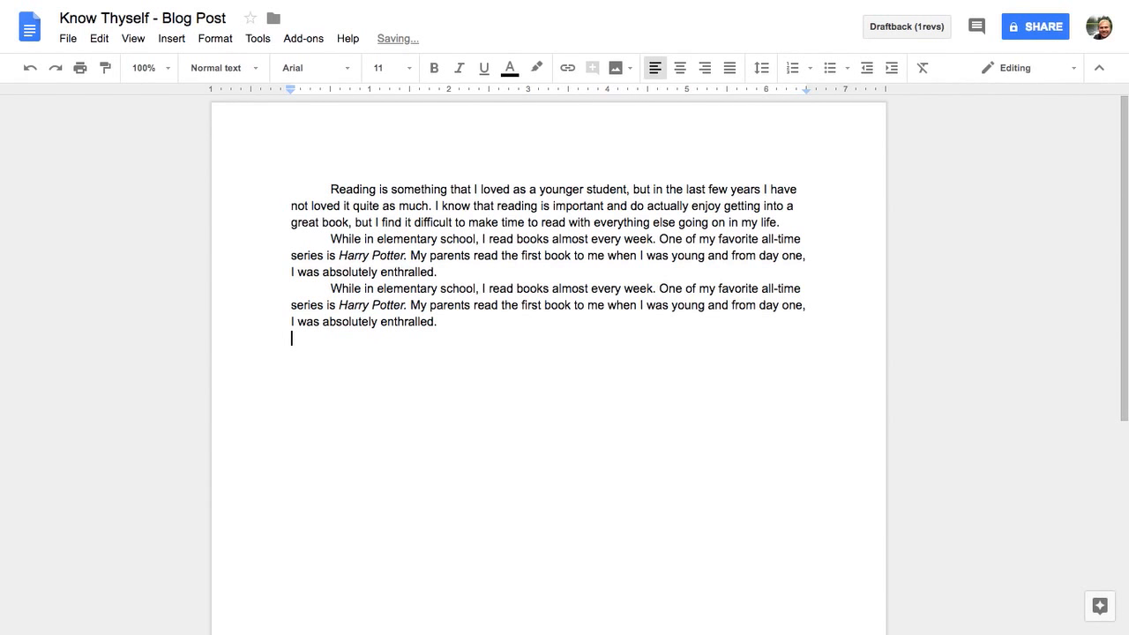
key("BackSpace")
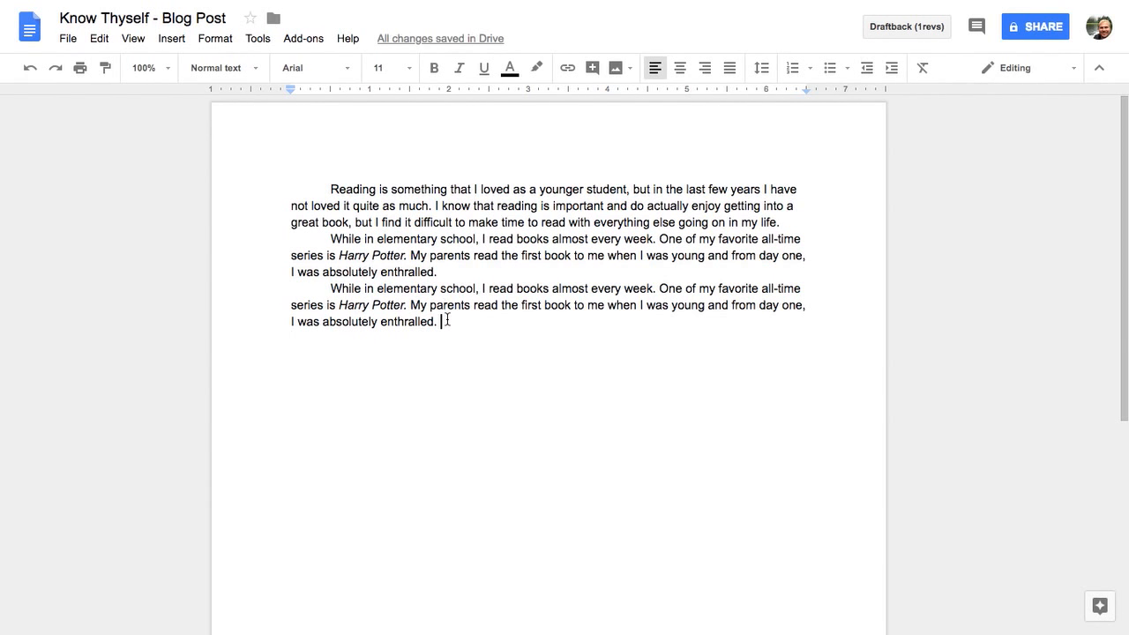
type("While in elementary school, I read books almost every week. One of my favorite all-time series is Harry Potter. My parents read the first book to me when I was young and from day one, I was absolutely enthralled.")
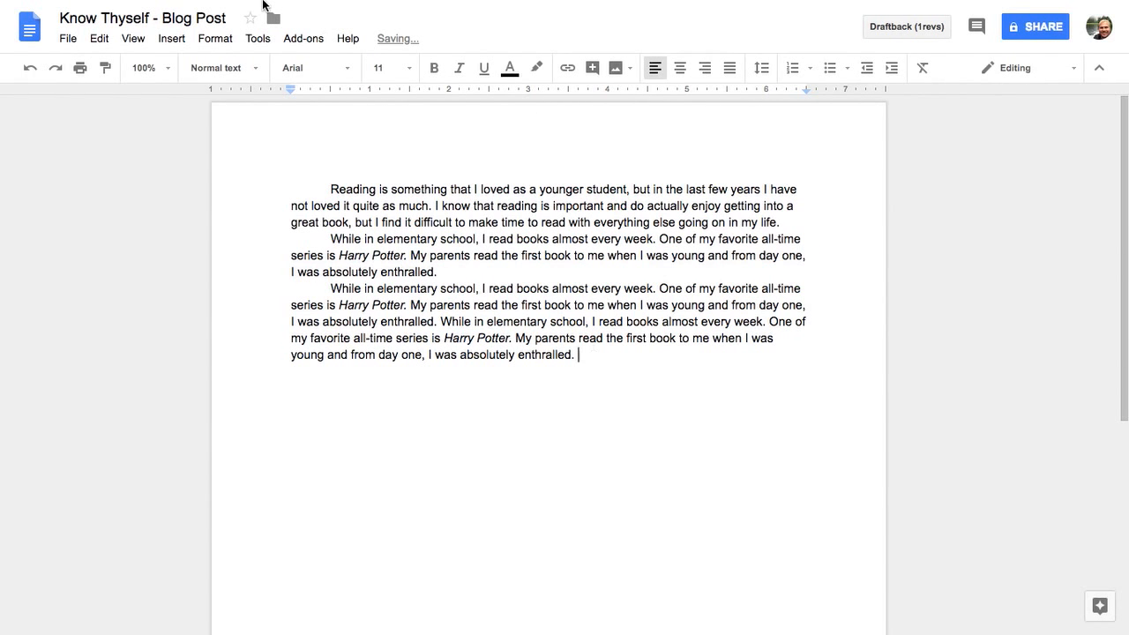
Check the document's word count.
left_click(259, 39)
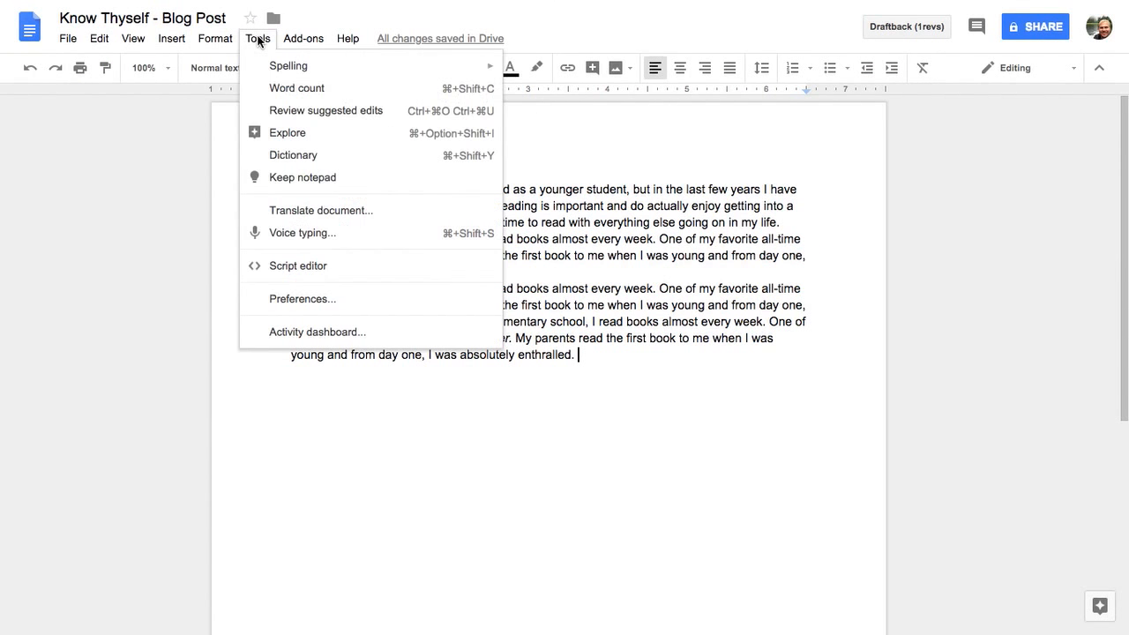
left_click(286, 89)
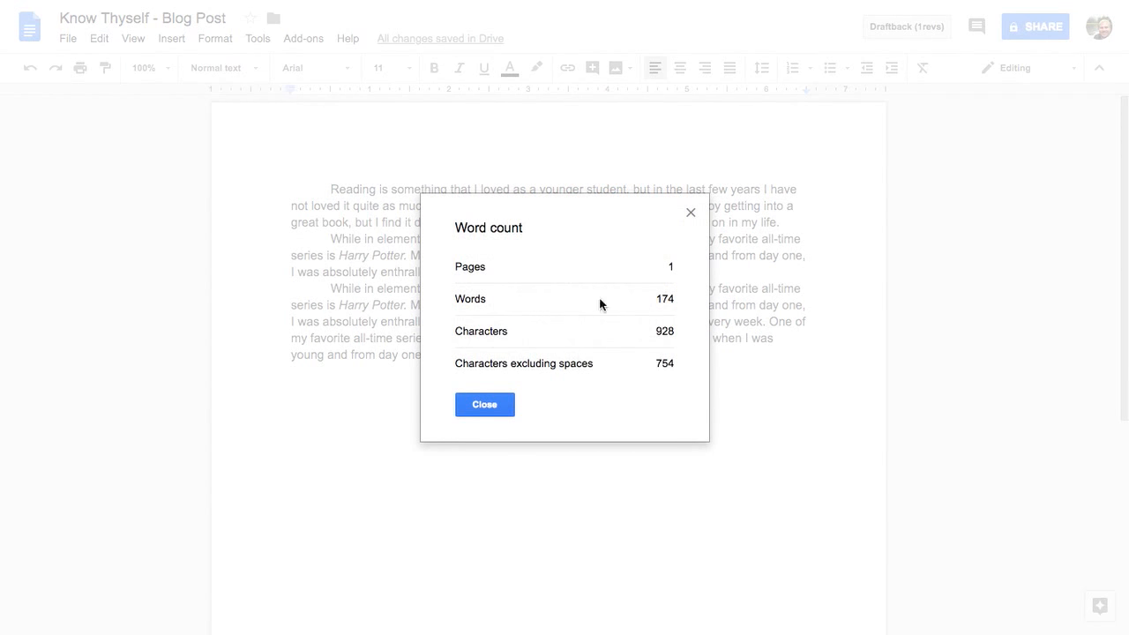
left_click(482, 404)
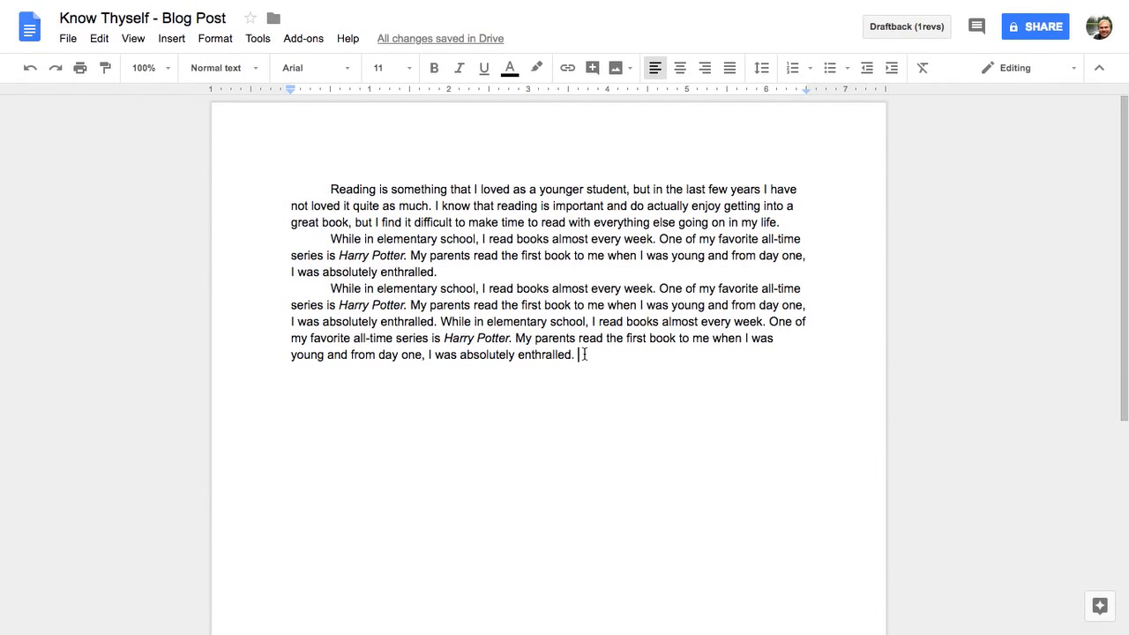
Duplicate the third paragraph as a new indented paragraph directly below it.
left_click_drag(583, 355, 327, 288)
key("ctrl+c")
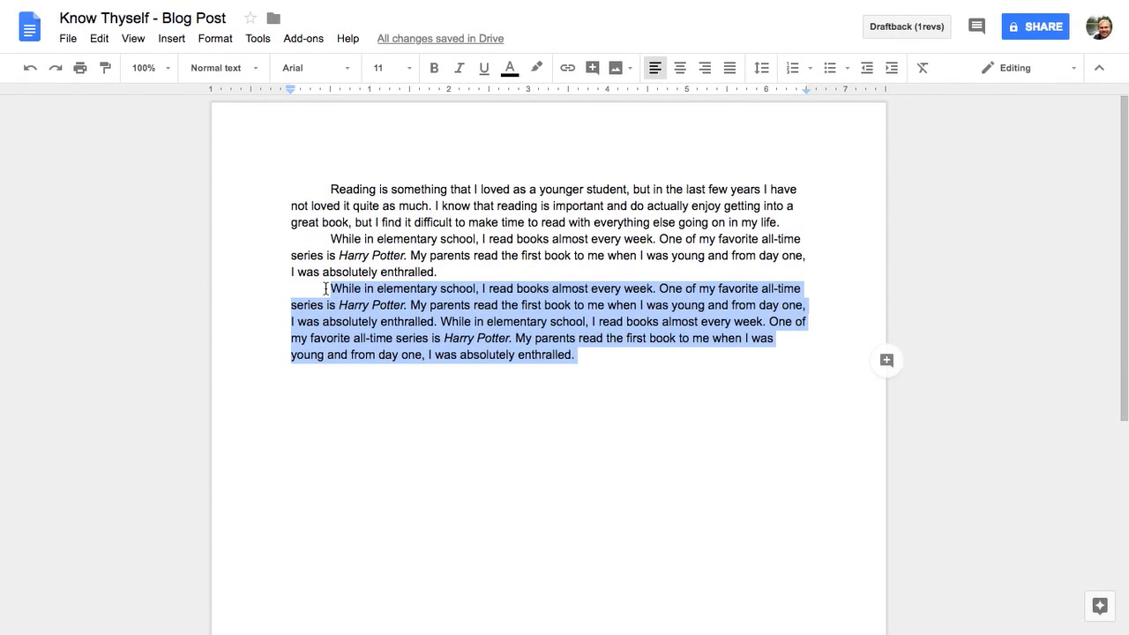
left_click(447, 389)
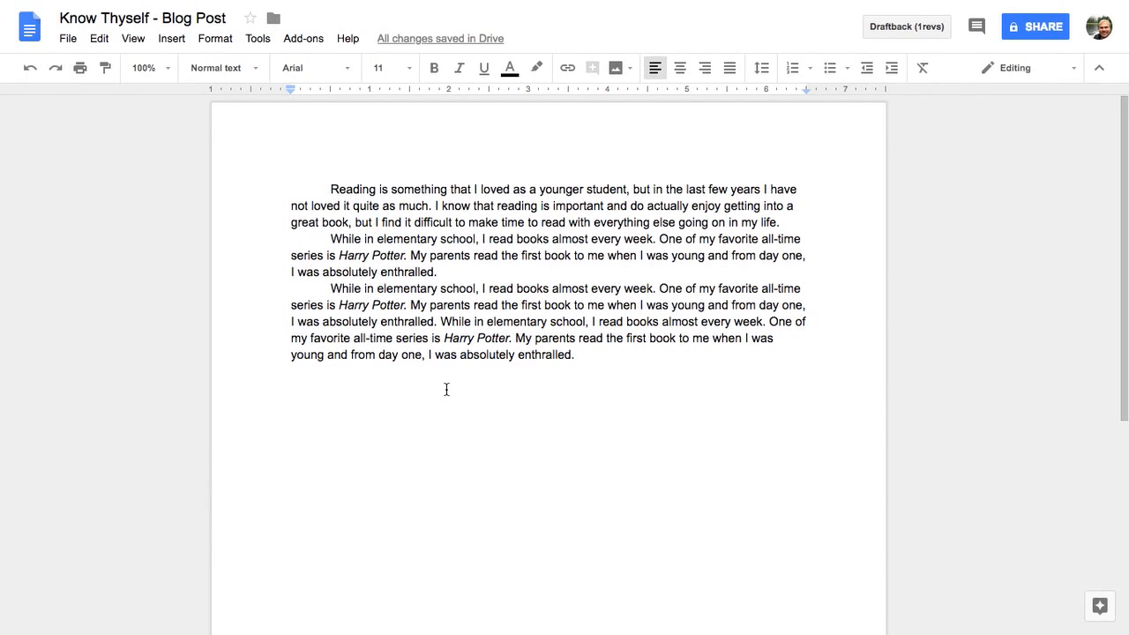
key("Tab")
key("ctrl+v")
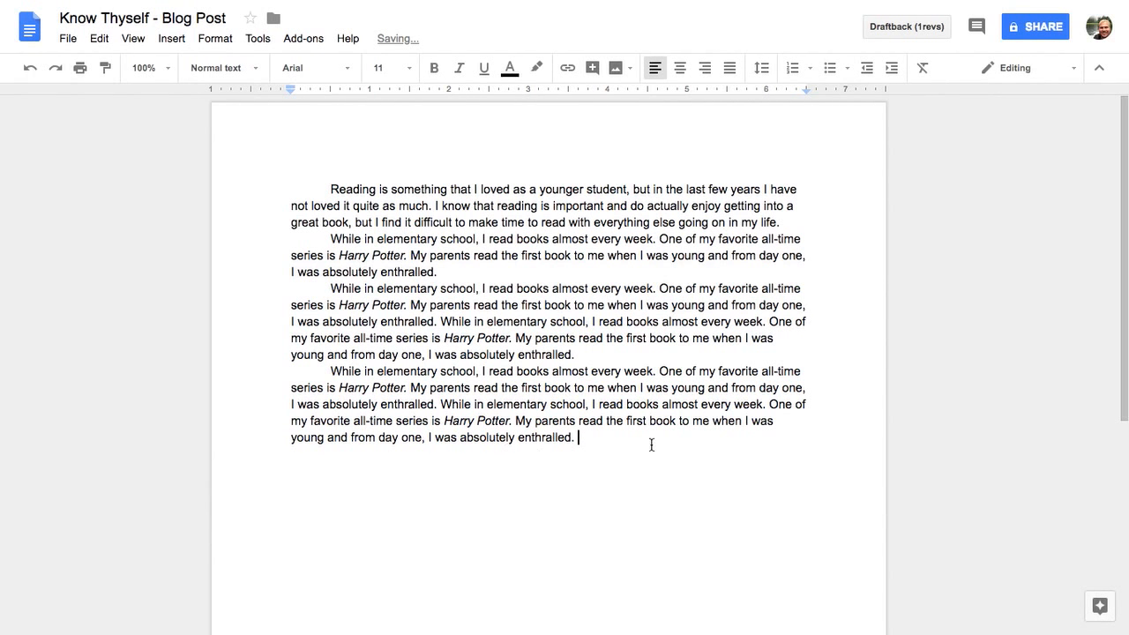
Add an indented closing paragraph reading "End with my little paragraph here wrapping things up. We call that a conclusion paragraph.".
key("Return")
key("Tab")
type("End with my little paragraph here")
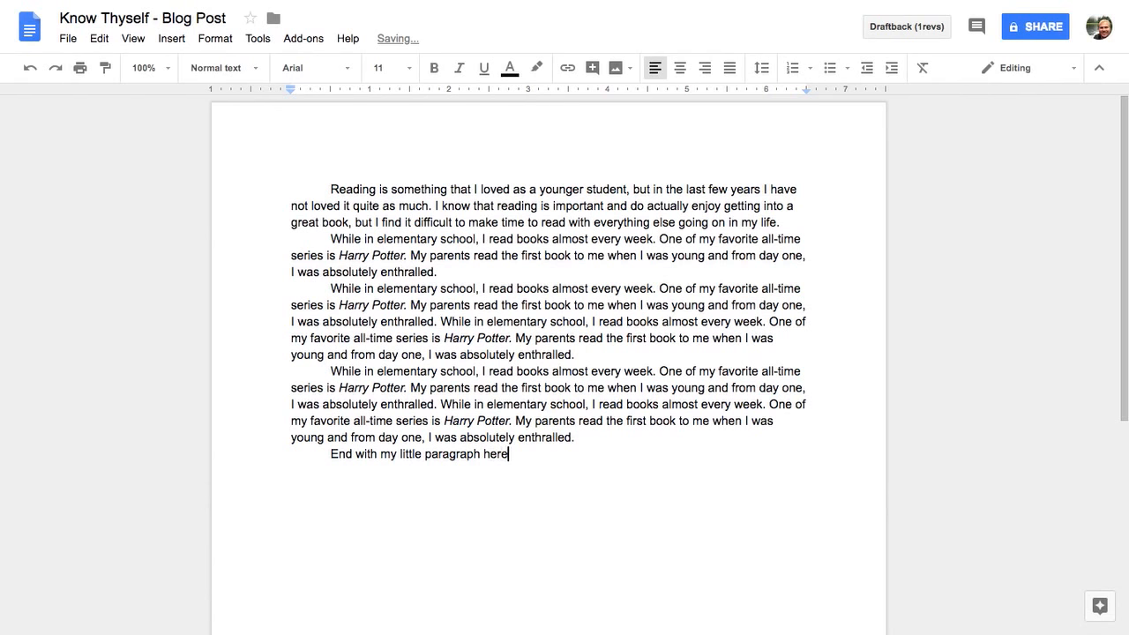
type(" wrapping things up")
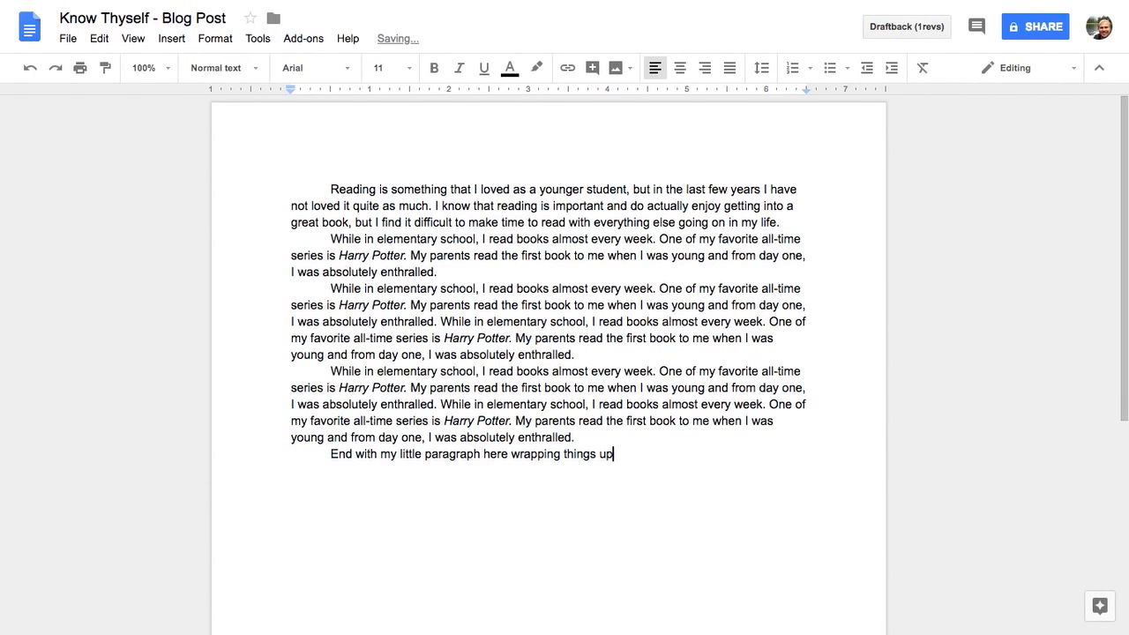
type(". We call that a conclusion p")
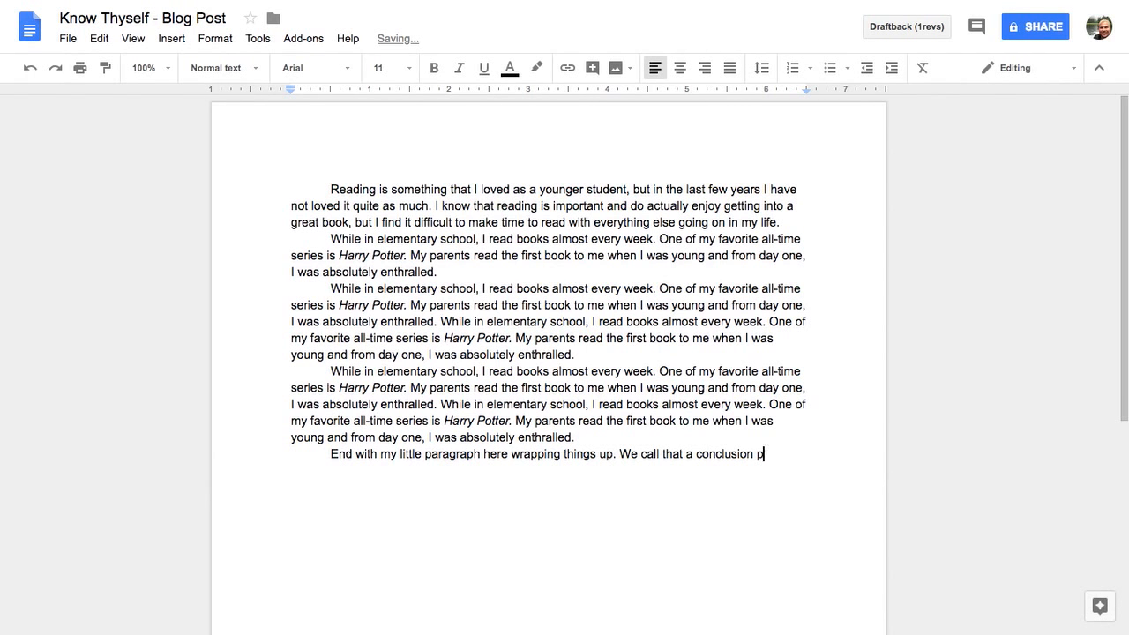
type("aragraph.")
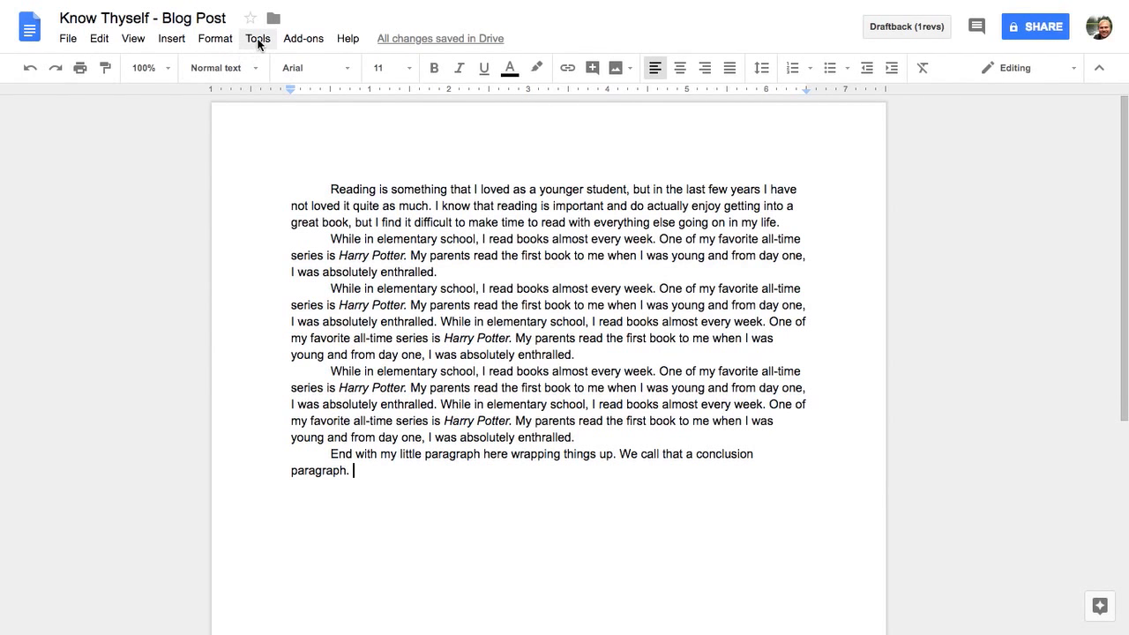
Recheck the word count and review the post's paragraphs and the italics on the Harry Potter title.
left_click(258, 38)
left_click(285, 91)
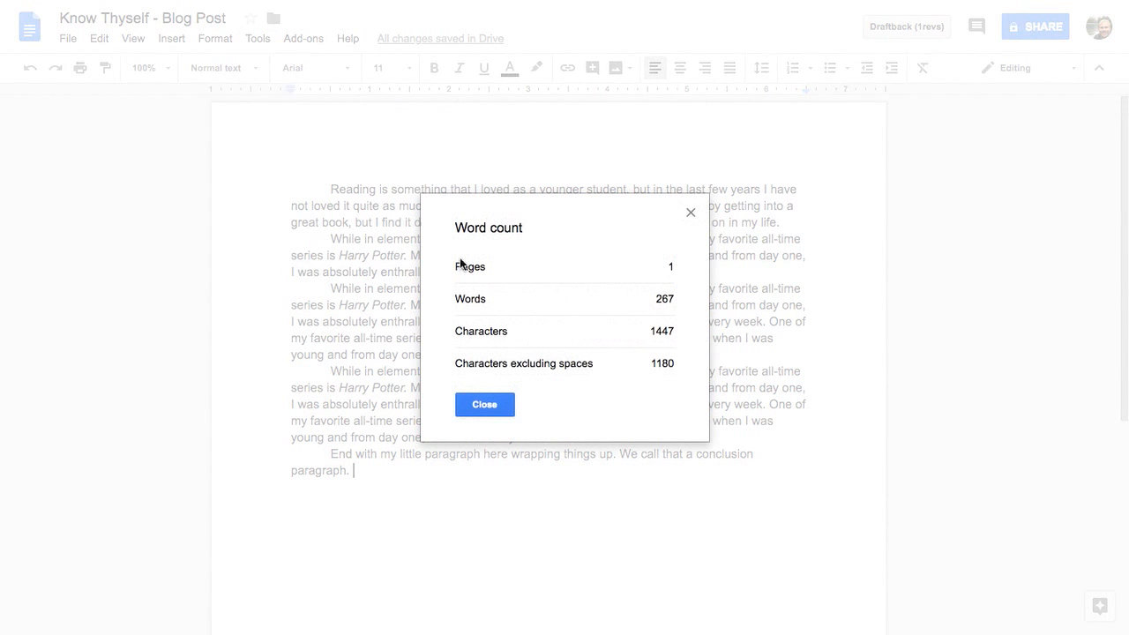
left_click(483, 405)
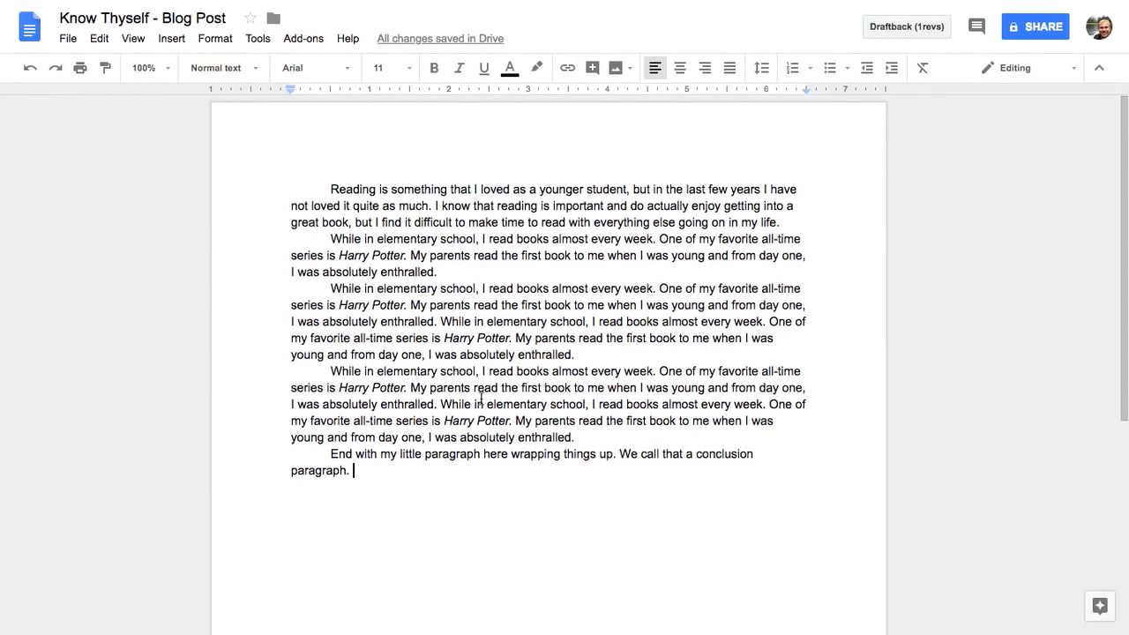
left_click_drag(329, 188, 553, 476)
left_click(587, 461)
left_click_drag(517, 338, 442, 338)
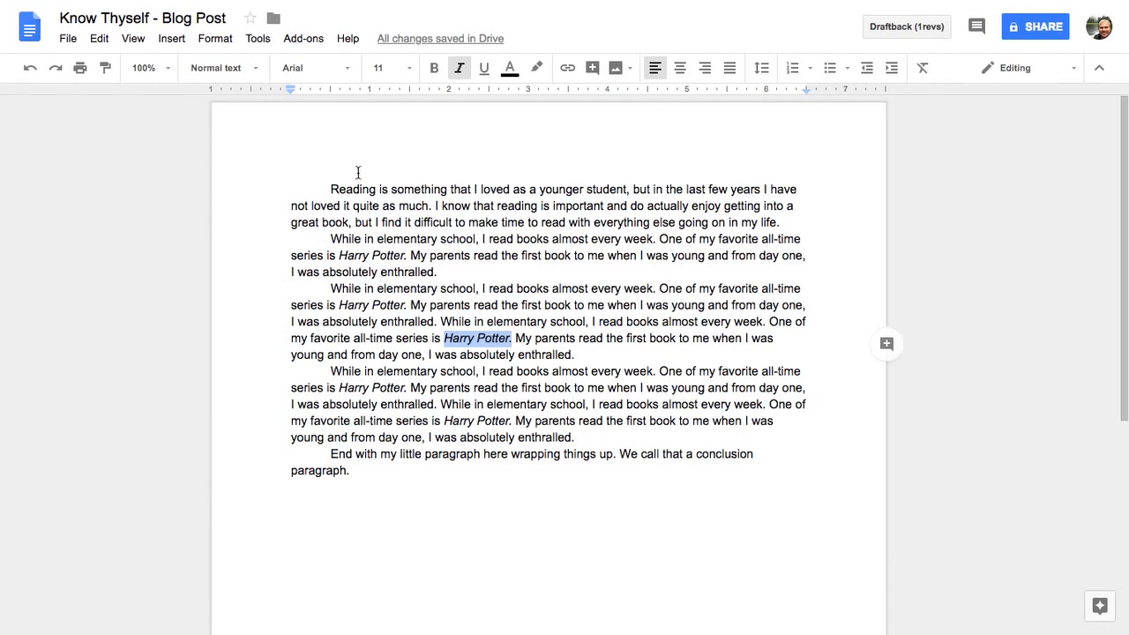
left_click(357, 464)
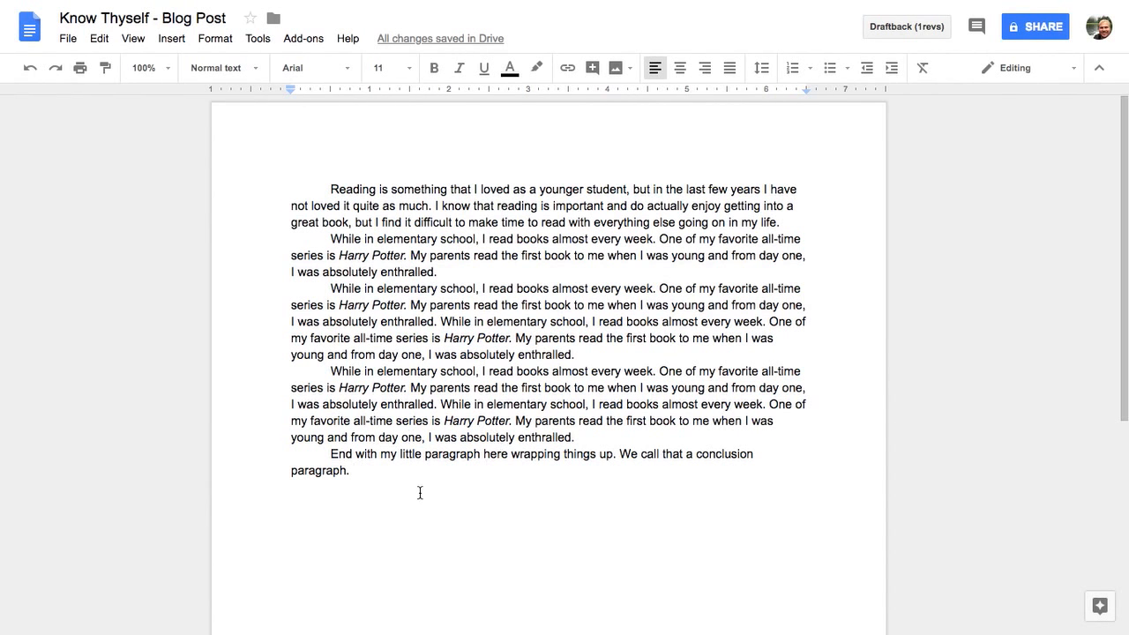
Copy the entire blog post text and switch to the ELA Blog presentation in Google Slides.
left_click_drag(390, 477, 290, 190)
key("ctrl+c")
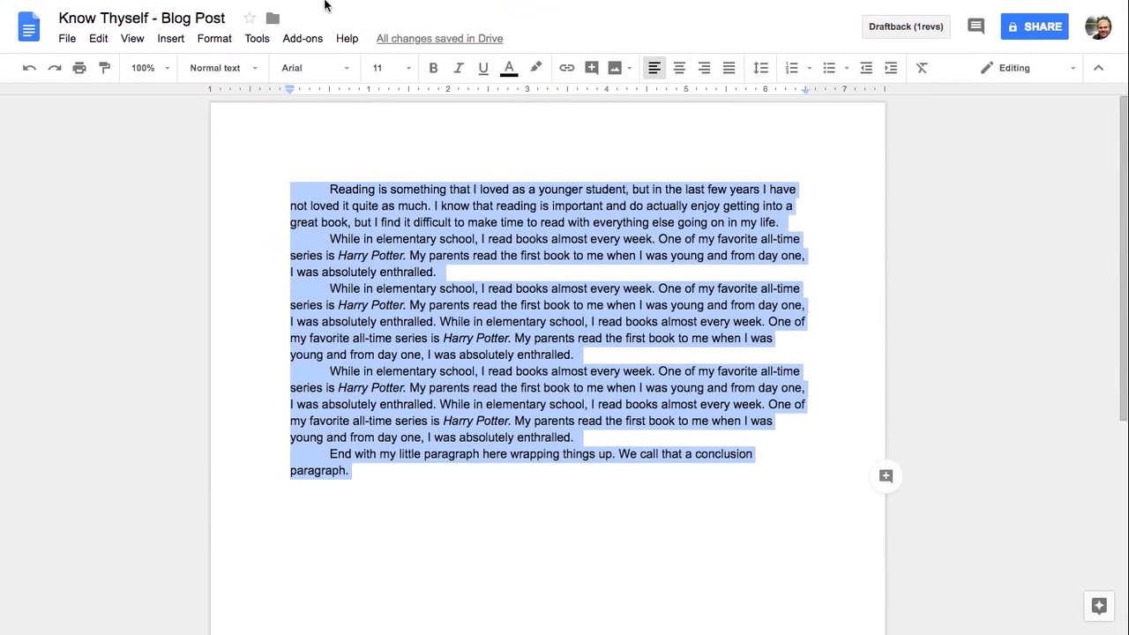
mouse_move(325, 4)
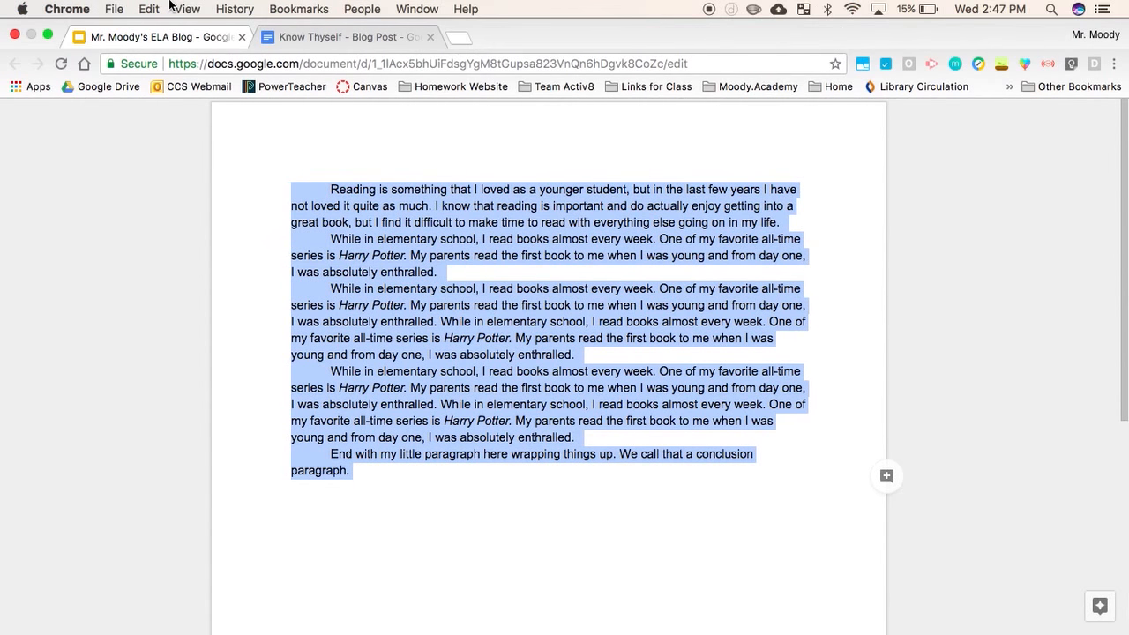
left_click(138, 40)
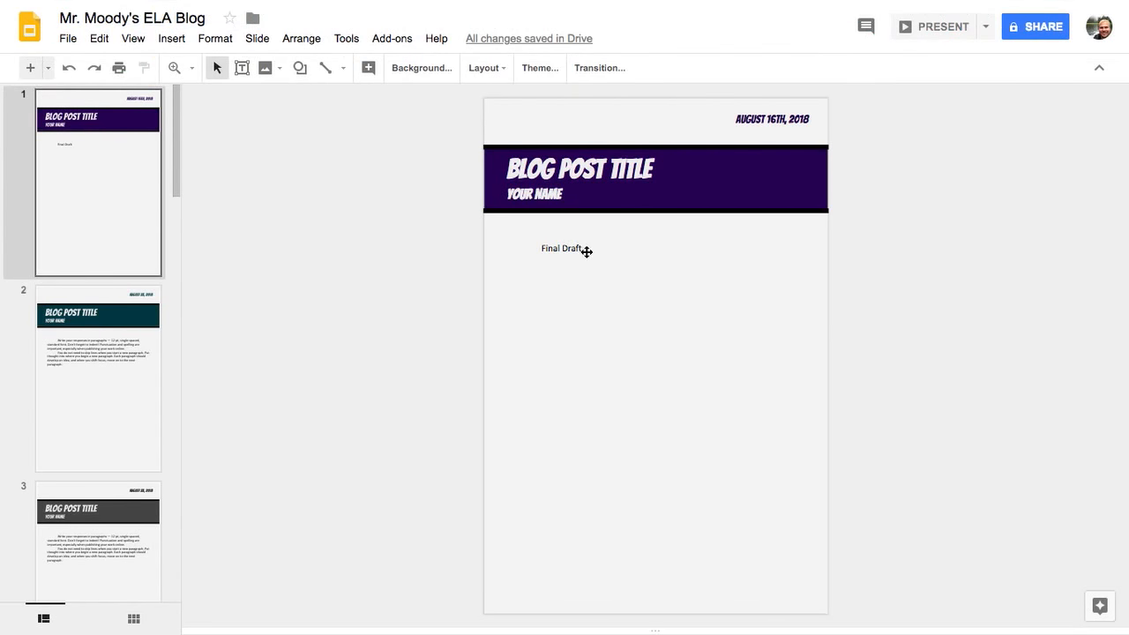
Replace the "Final Draft" text in the first slide's body with the copied blog post.
left_click(560, 247)
triple_click(563, 247)
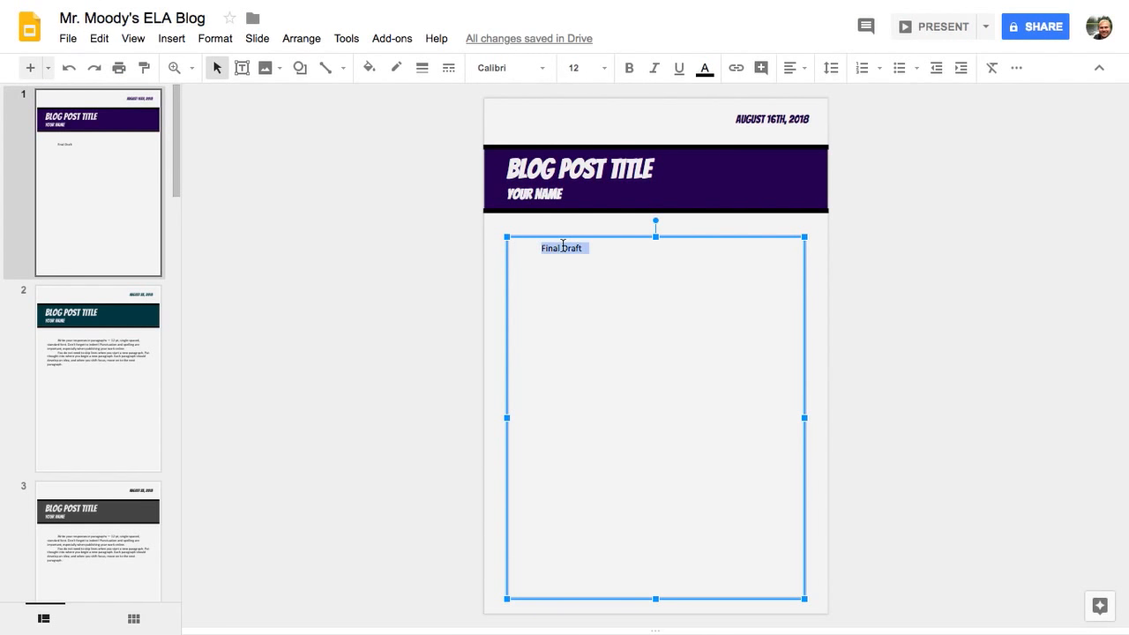
key("ctrl+v")
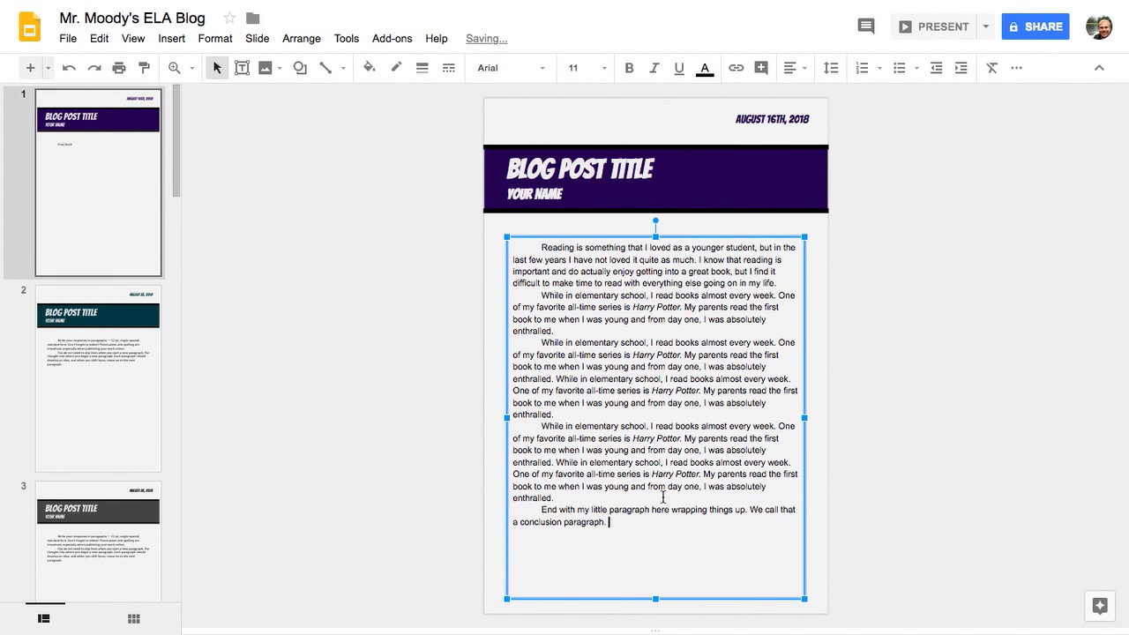
left_click(865, 391)
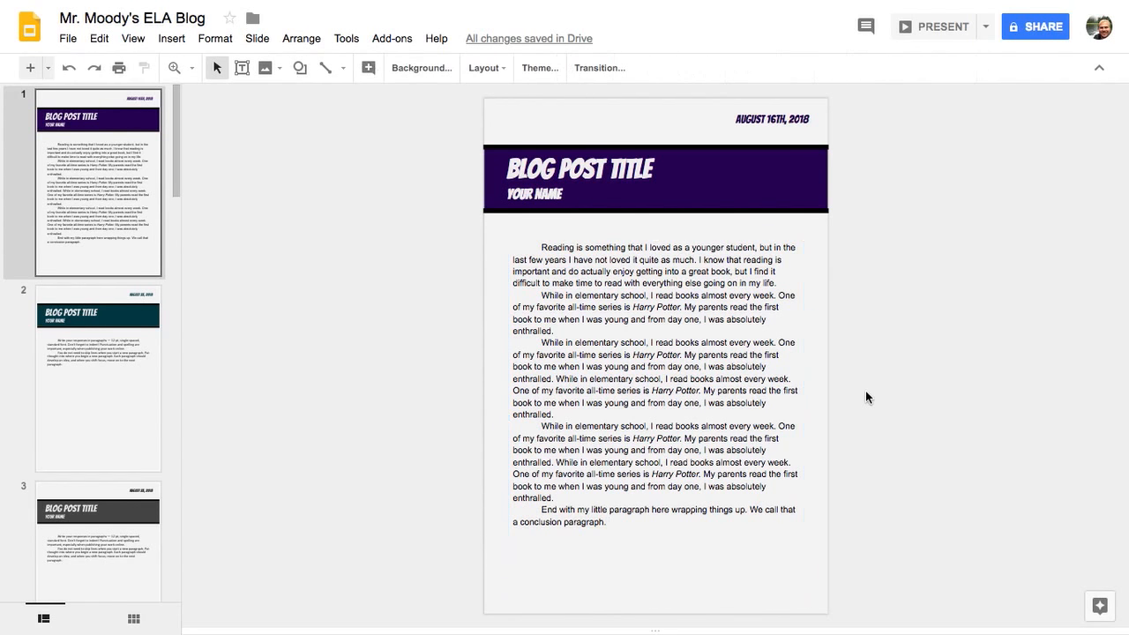
Search the web for "harry potter" images to insert on the blog slide.
left_click(184, 38)
mouse_move(229, 68)
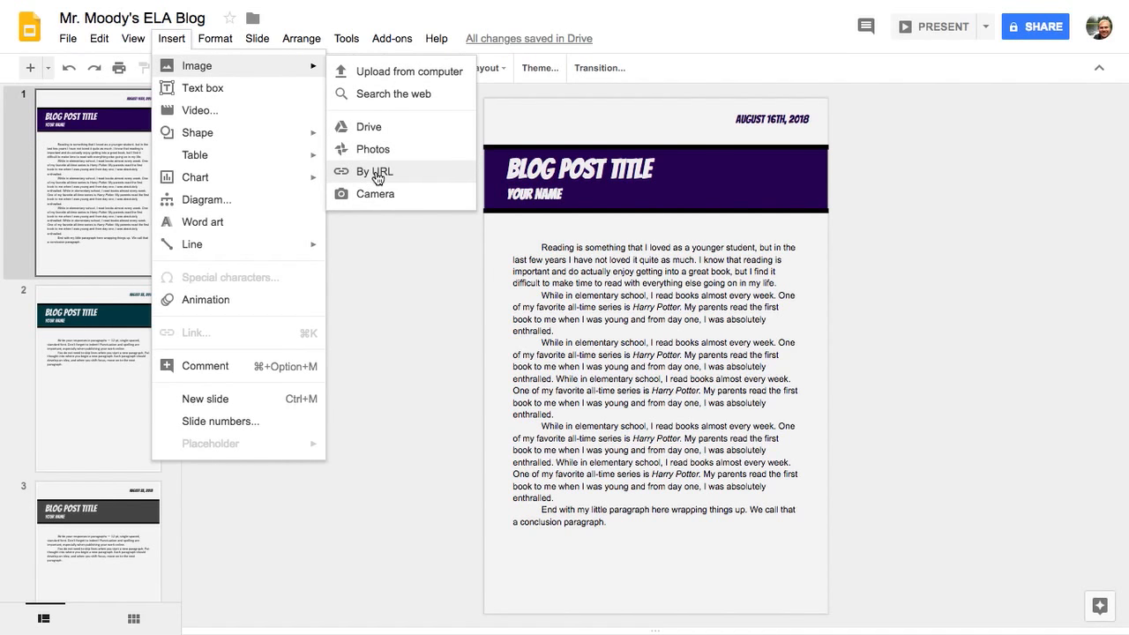
left_click(397, 94)
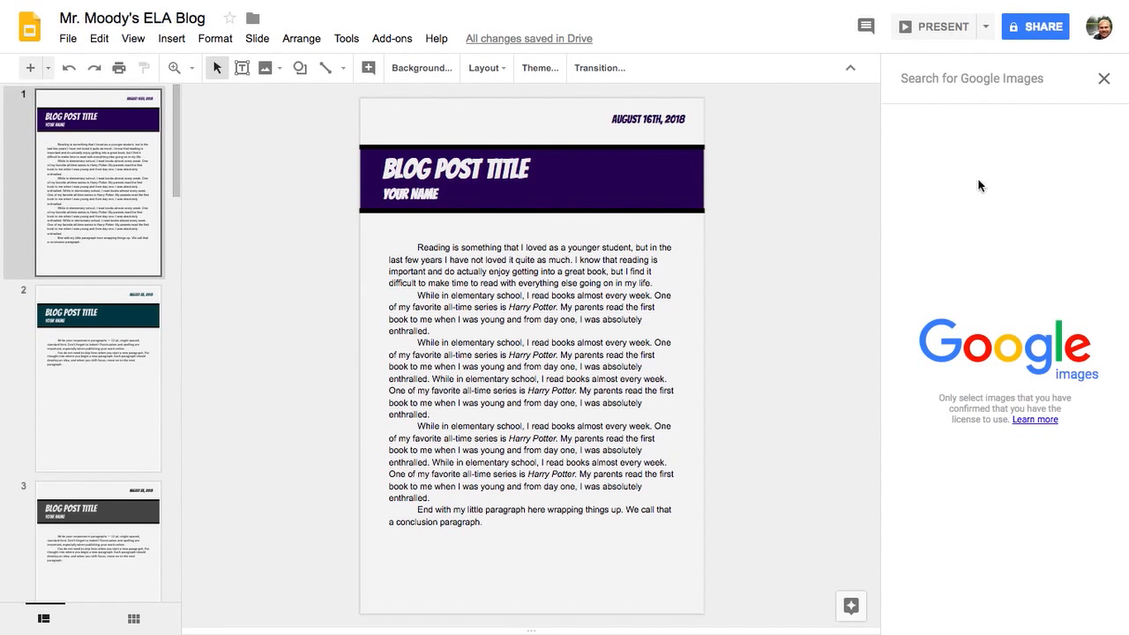
left_click(969, 81)
type("harry p")
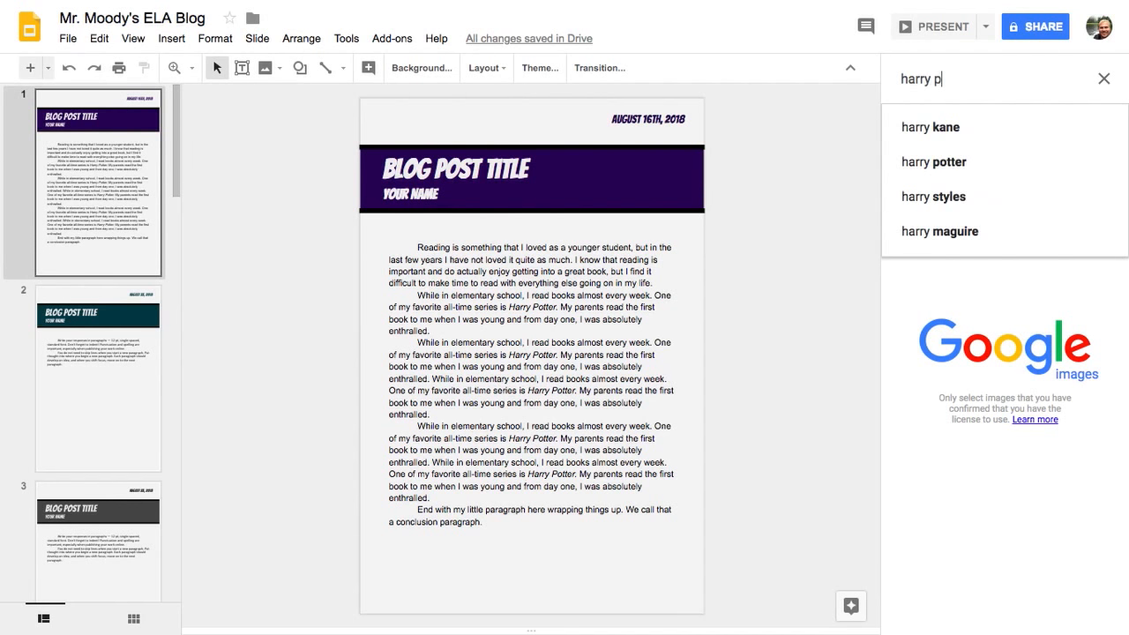
type("otter")
key("Return")
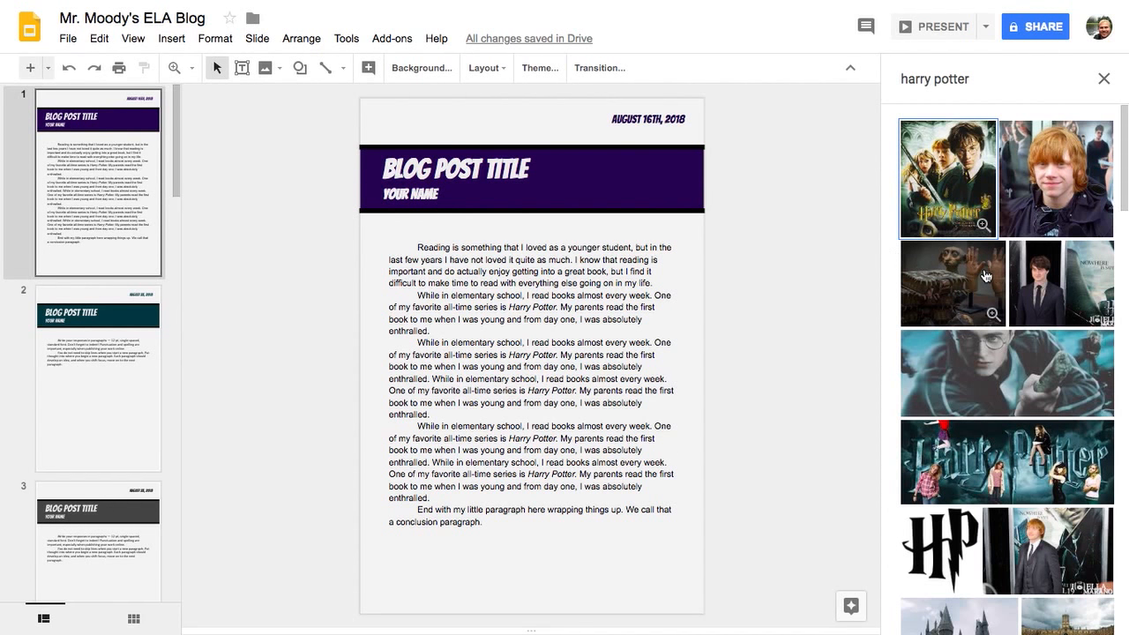
Insert the black HP logo from the image results and place it, scaled down, over the upper right of the post text.
scroll(985, 276, "down", 1)
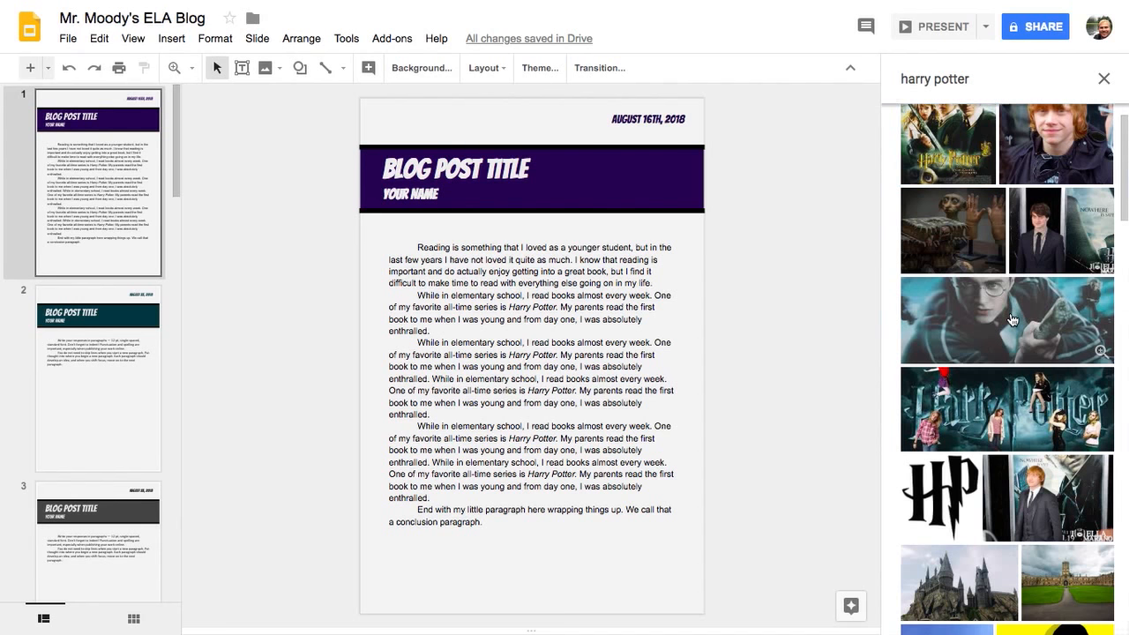
left_click(1016, 310)
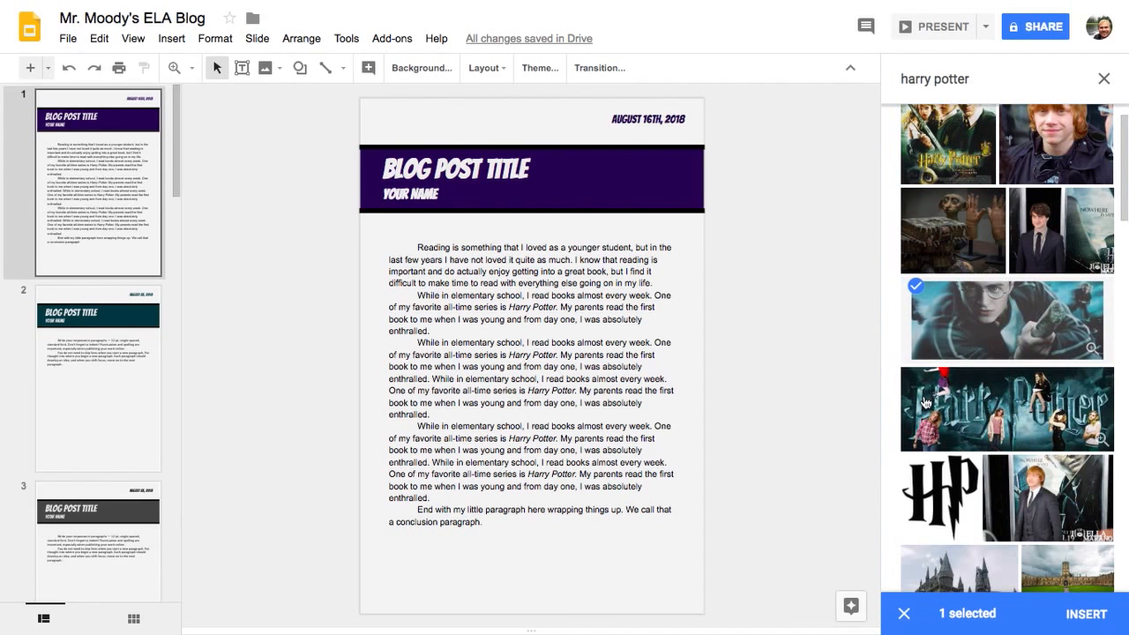
left_click(933, 496)
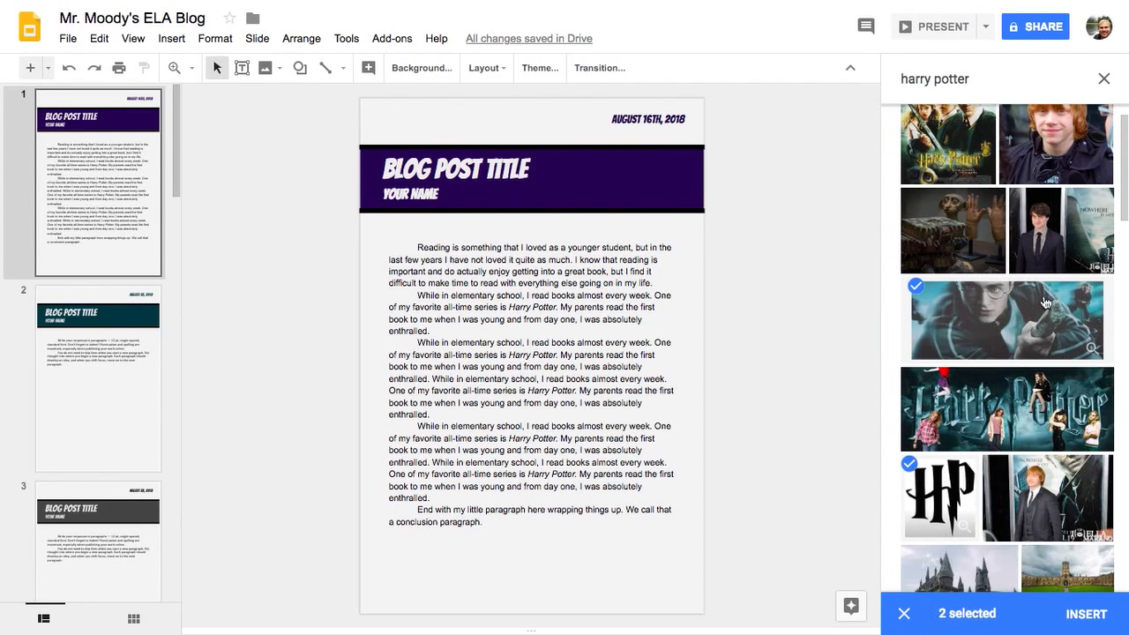
left_click(1005, 317)
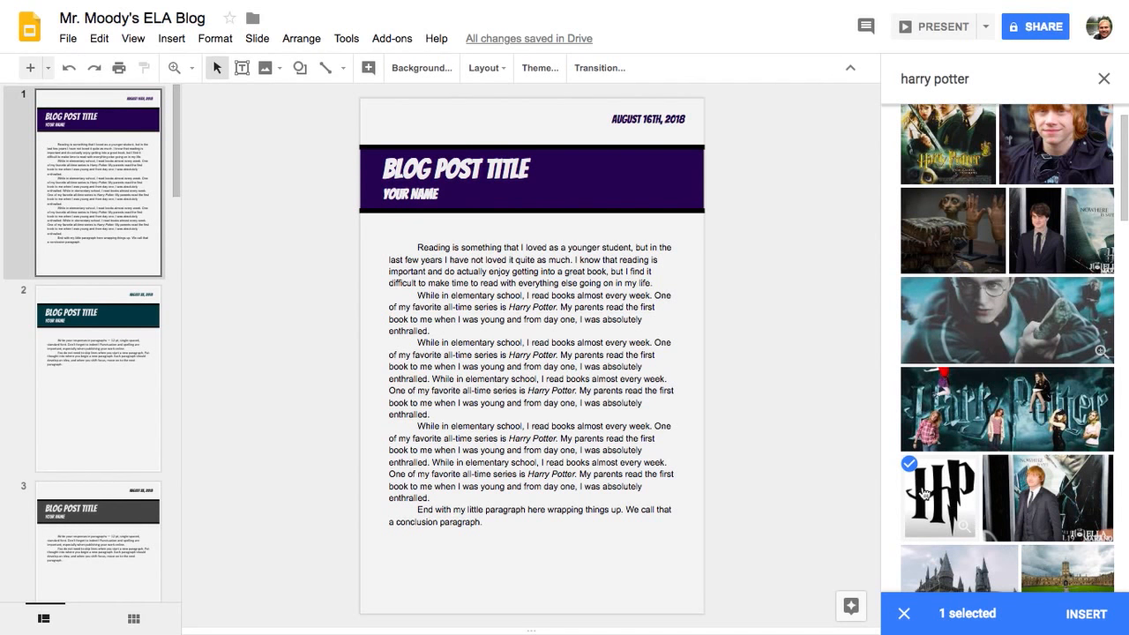
left_click(1086, 614)
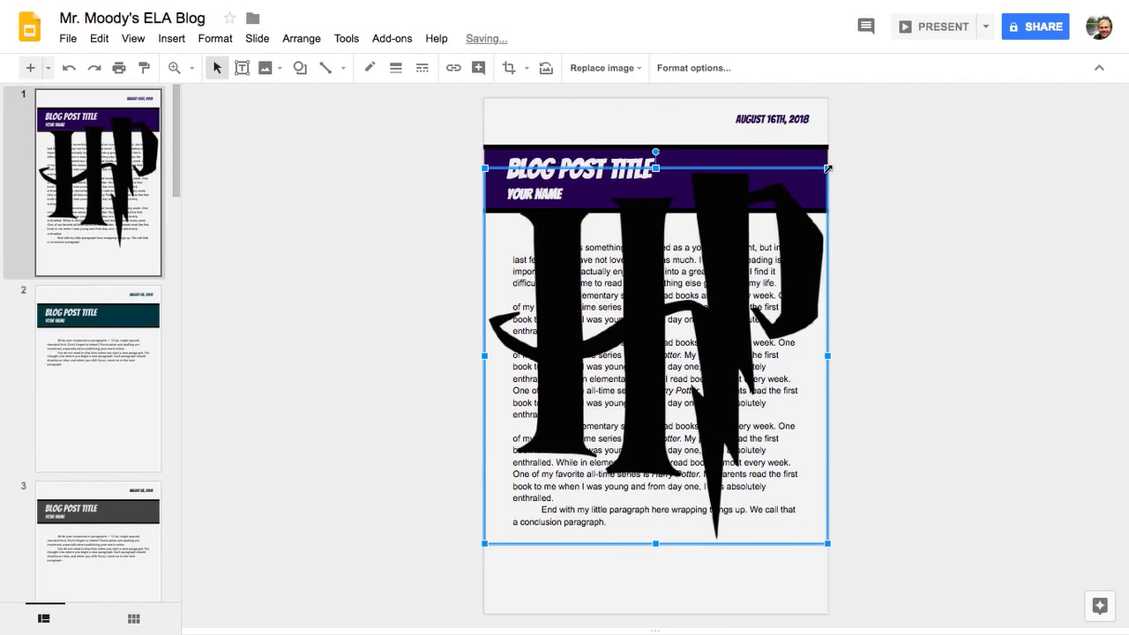
left_click_drag(827, 168, 537, 413)
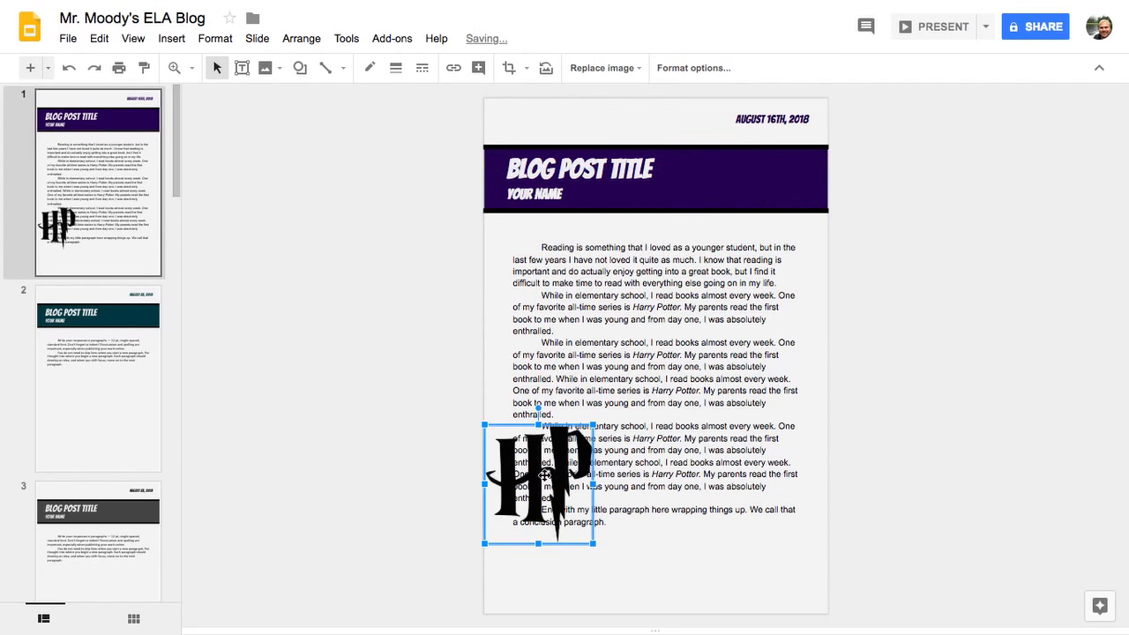
left_click_drag(544, 478, 769, 280)
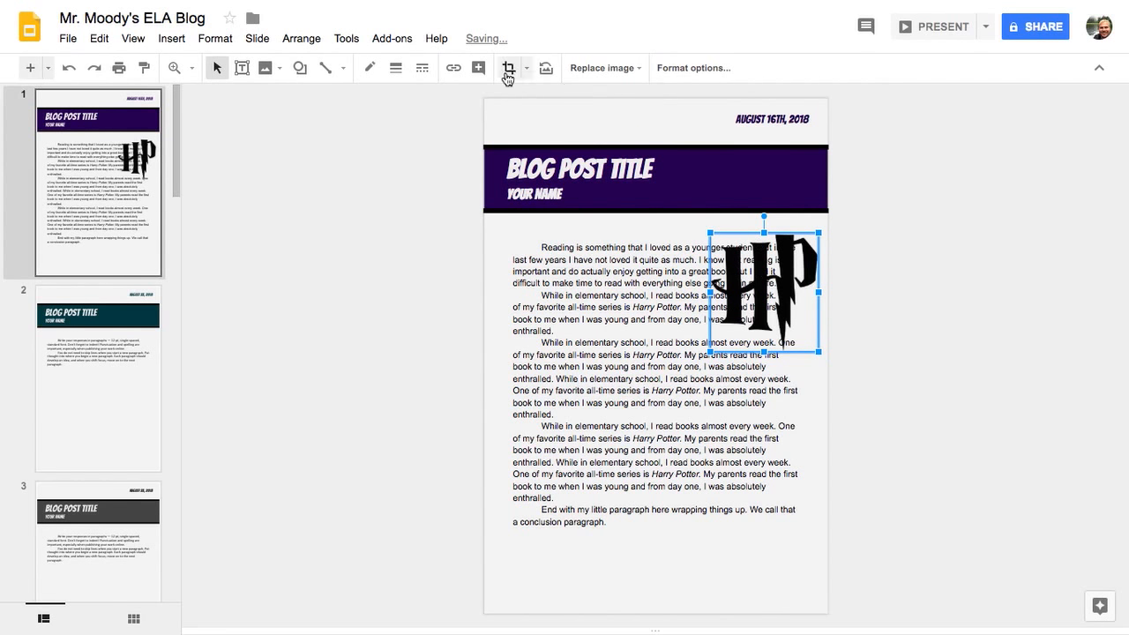
Look through the HP logo's format options, including its adjustments and its size and position settings.
left_click(690, 76)
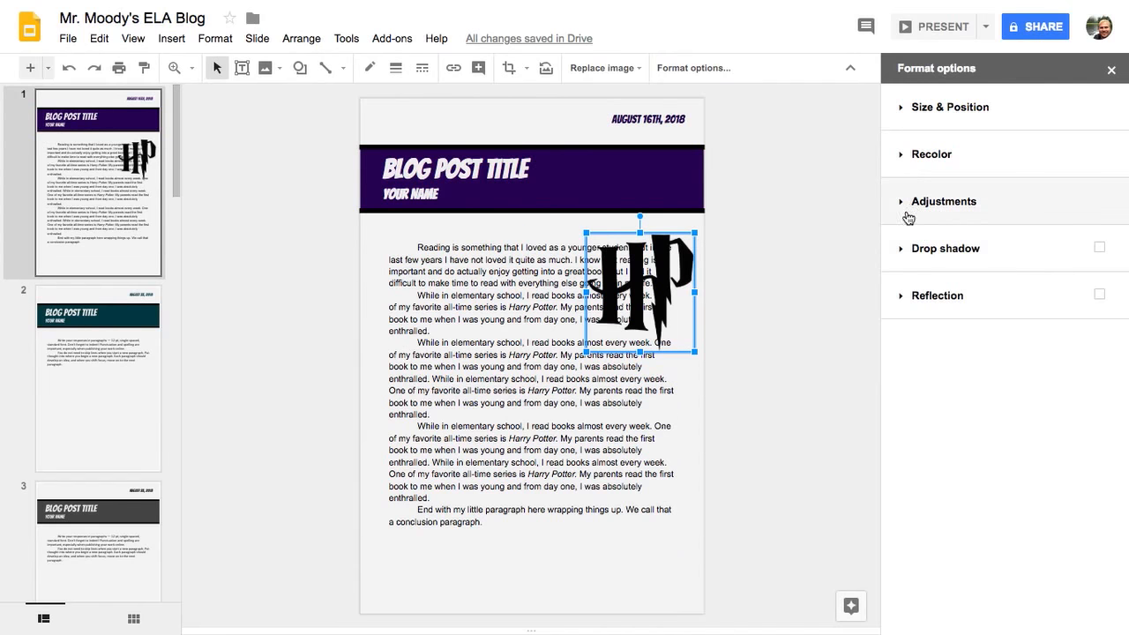
left_click(903, 204)
left_click(902, 205)
left_click(899, 109)
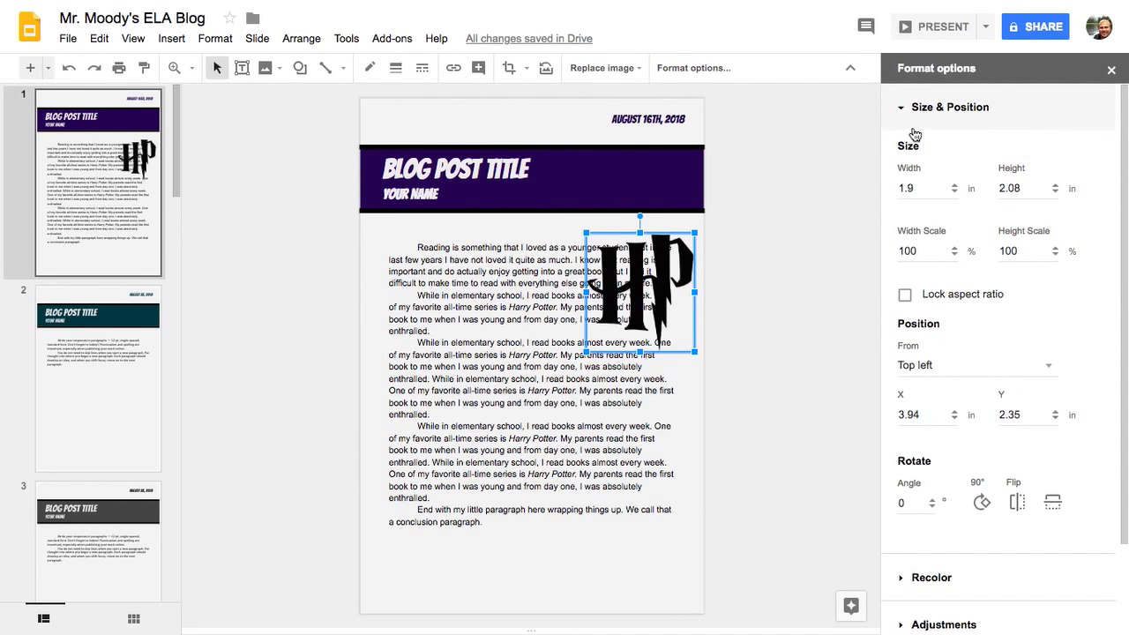
left_click(903, 109)
Delete the HP logo image from the blog slide.
right_click(663, 269)
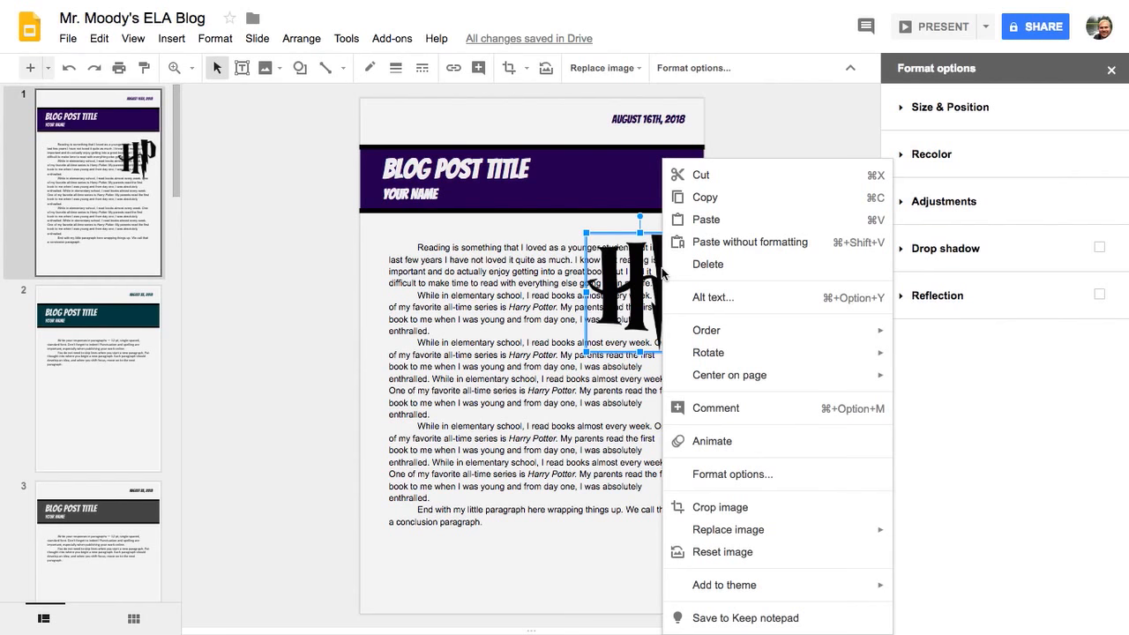
mouse_move(745, 350)
mouse_move(746, 331)
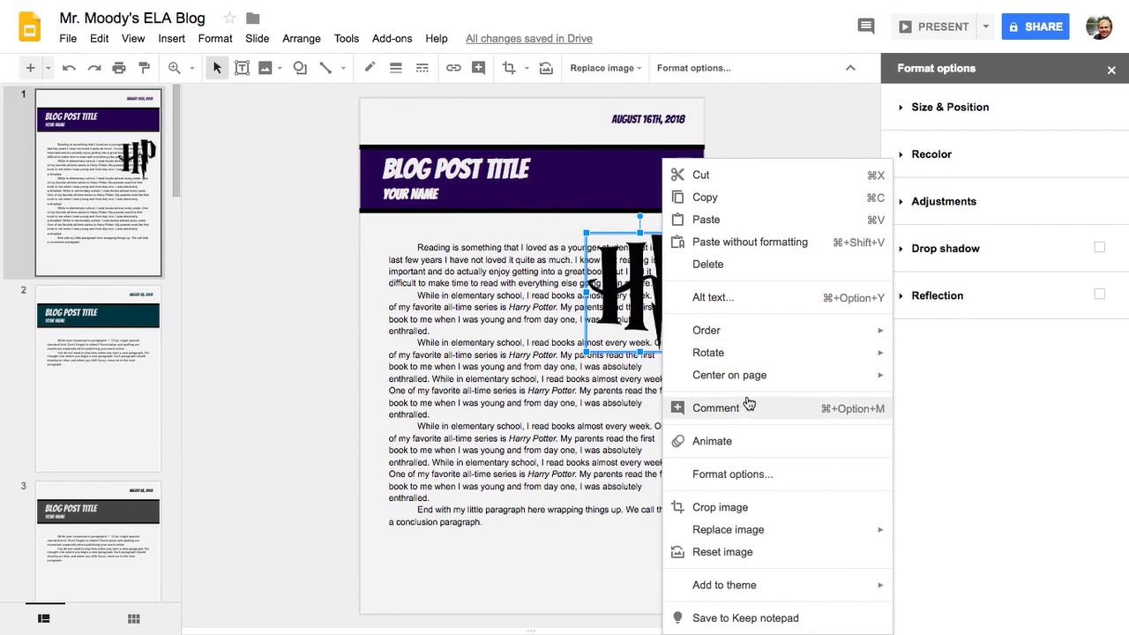
left_click(633, 294)
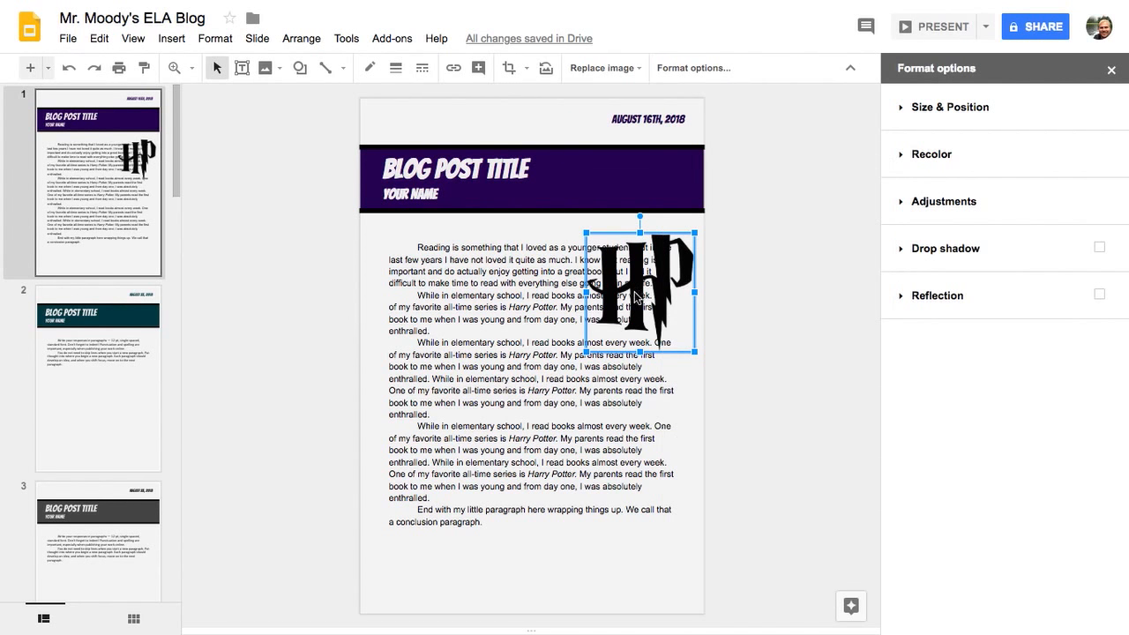
key("Delete")
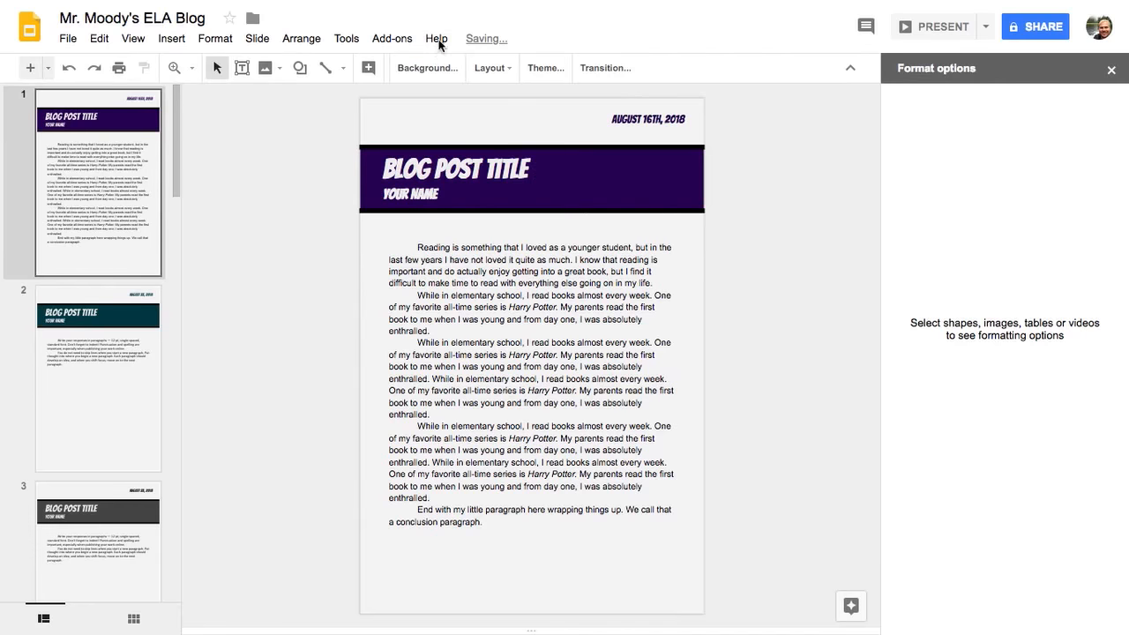
Switch to the class website in Google Sites, reload it and check the post text in the embedded blog slide.
key("ctrl+Right")
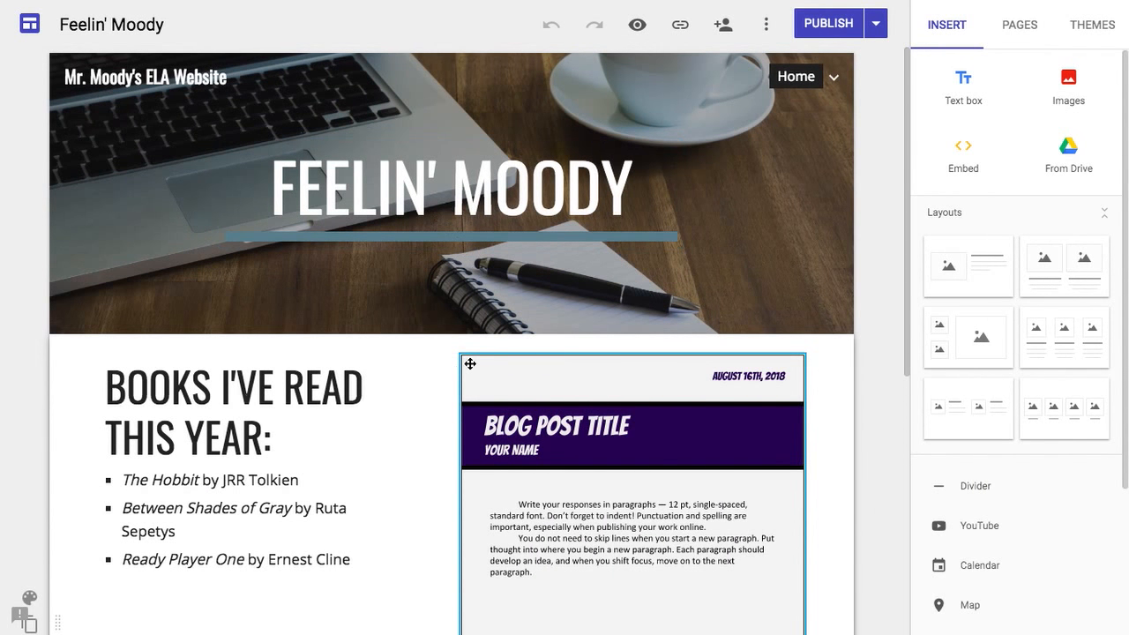
scroll(470, 363, "down", 1)
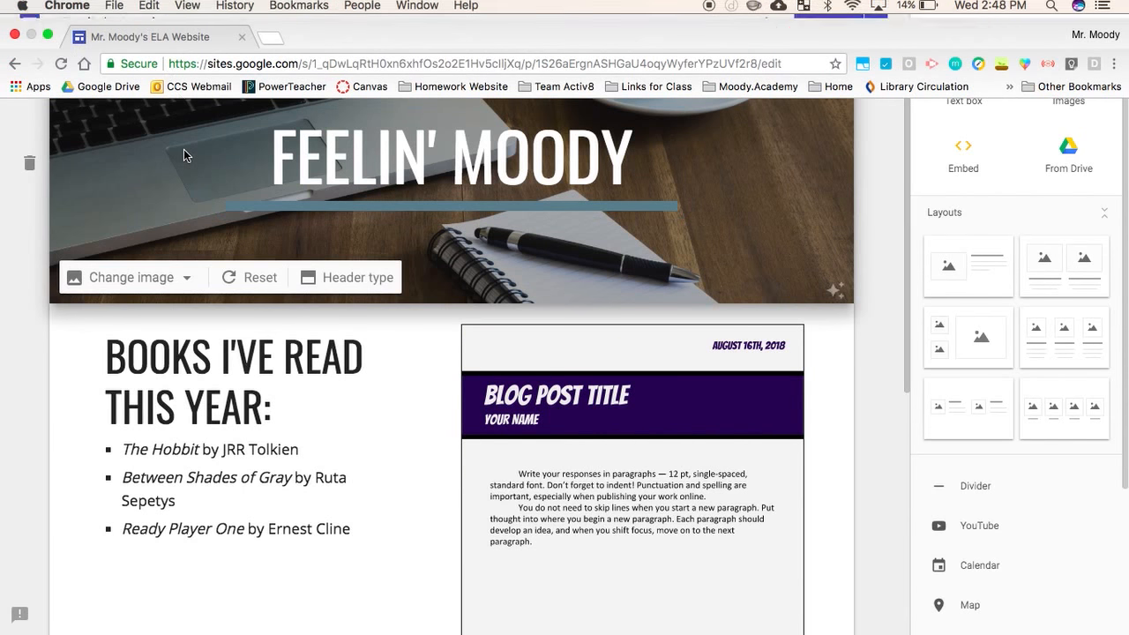
mouse_move(123, 7)
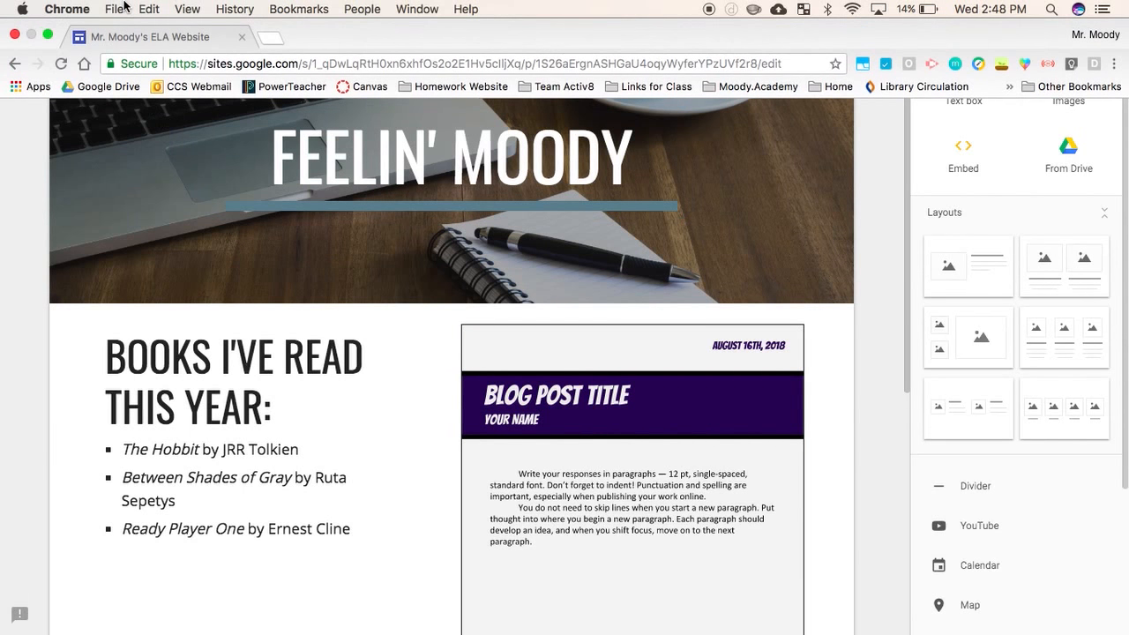
left_click(62, 64)
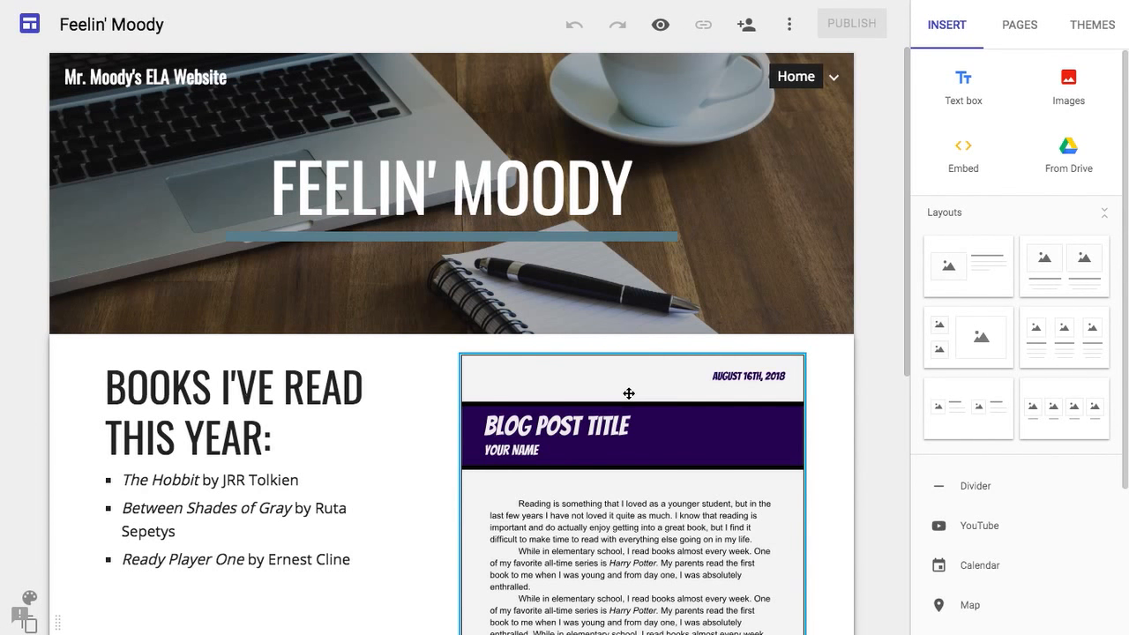
scroll(822, 473, "down", 2)
scroll(822, 473, "down", 1)
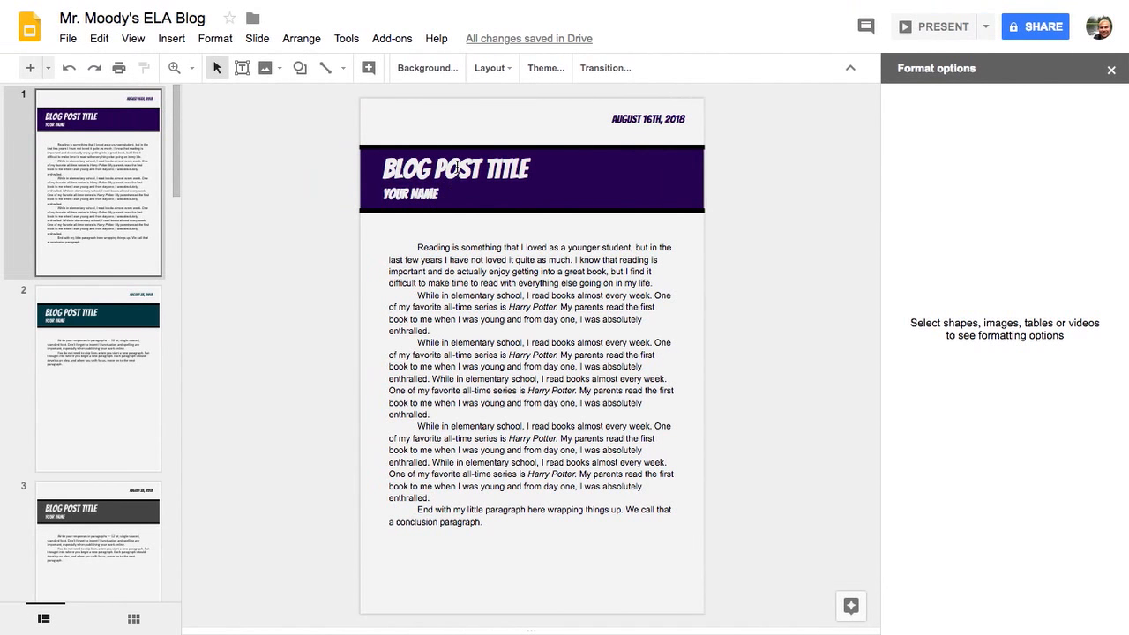
Back in Google Slides, change the first slide's title to "Know Thyself" and replace the "Your Name" line with the author's name.
triple_click(457, 165)
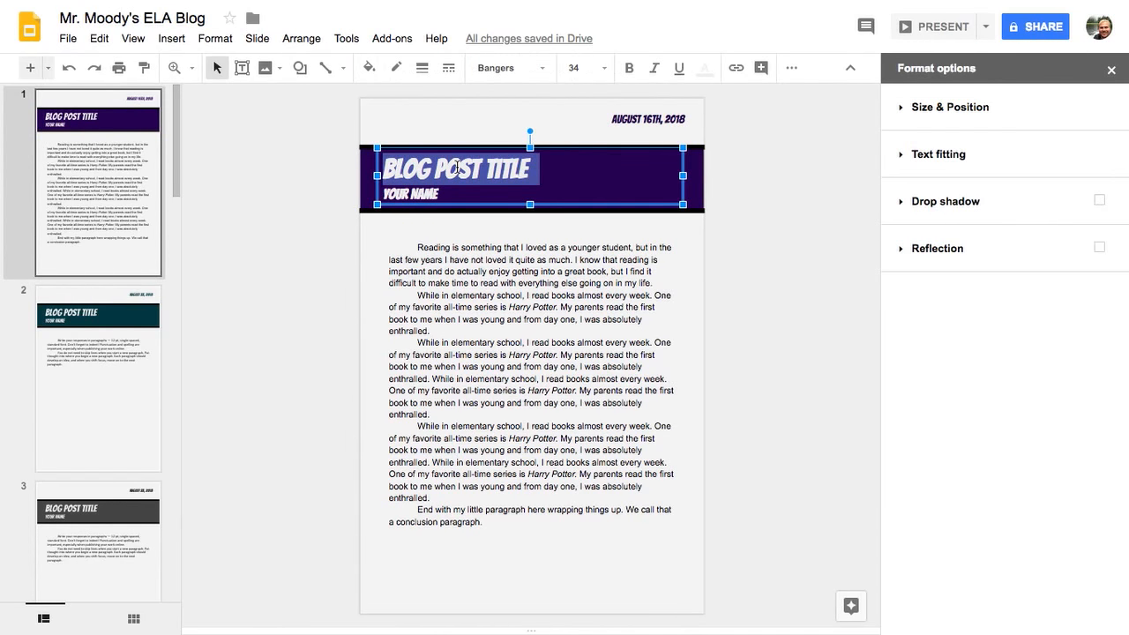
type("FEE")
key("BackSpace")
key("BackSpace")
key("BackSpace")
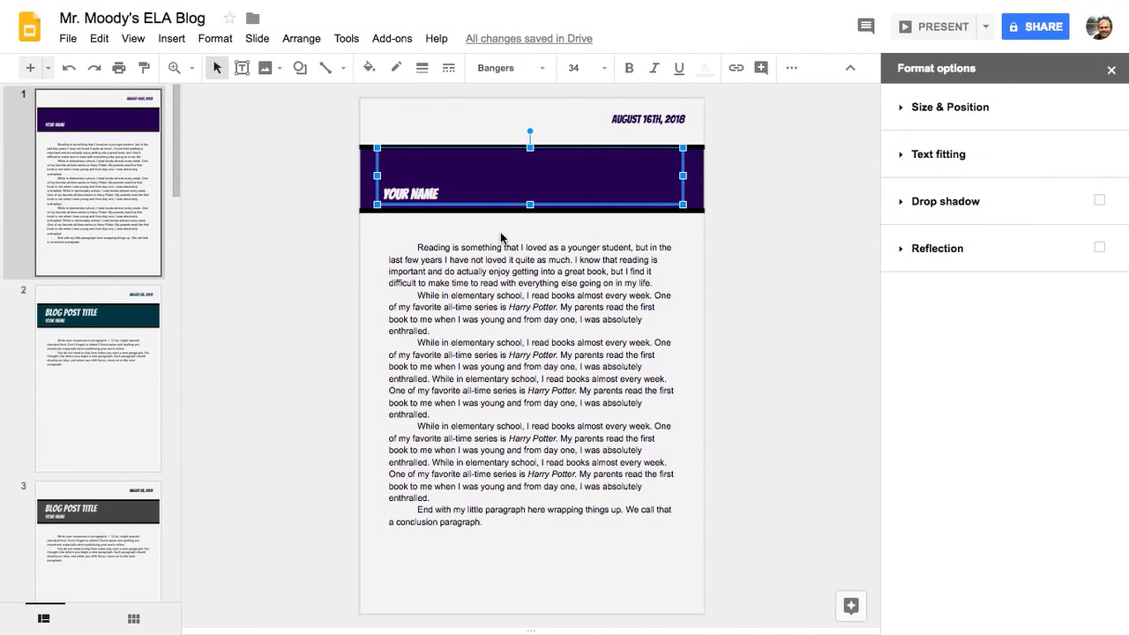
type("Know Thys")
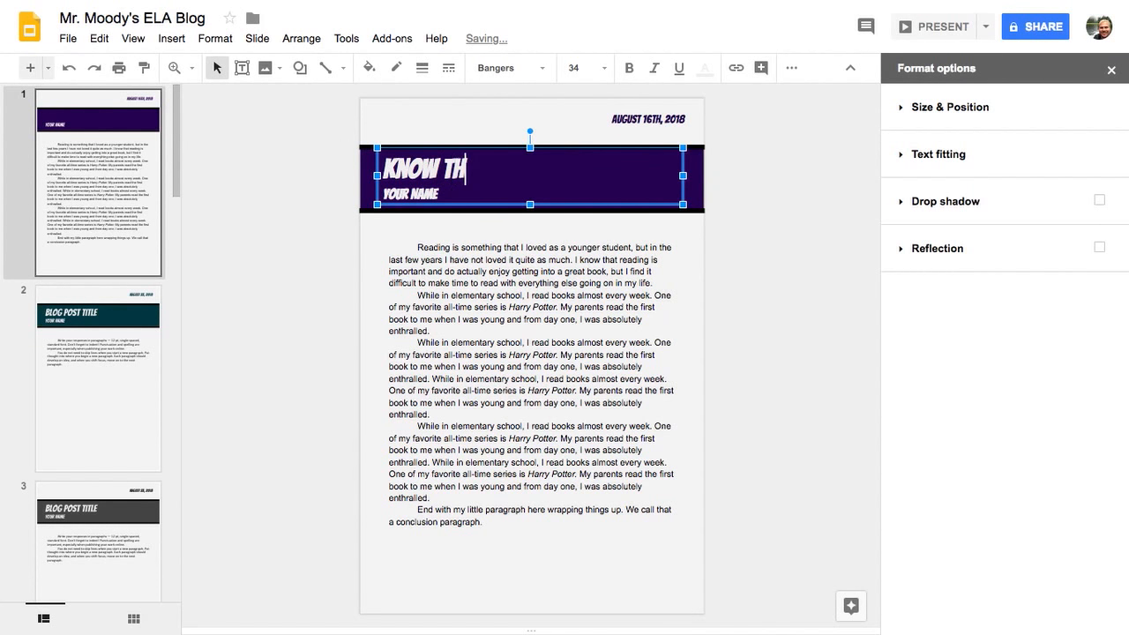
type("elv")
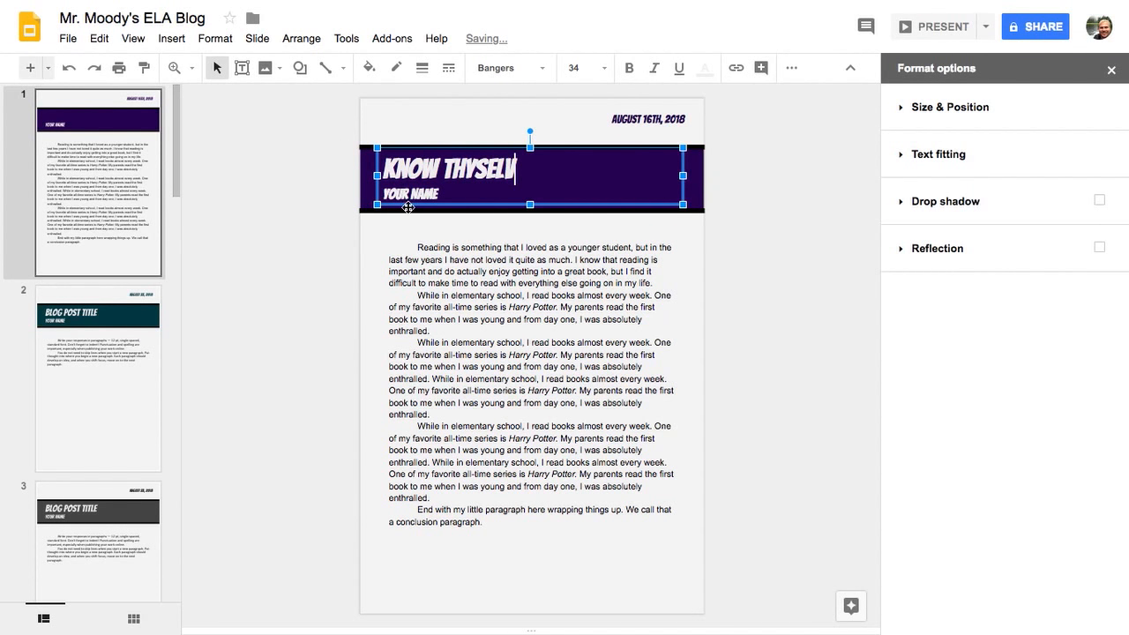
triple_click(426, 195)
type("M")
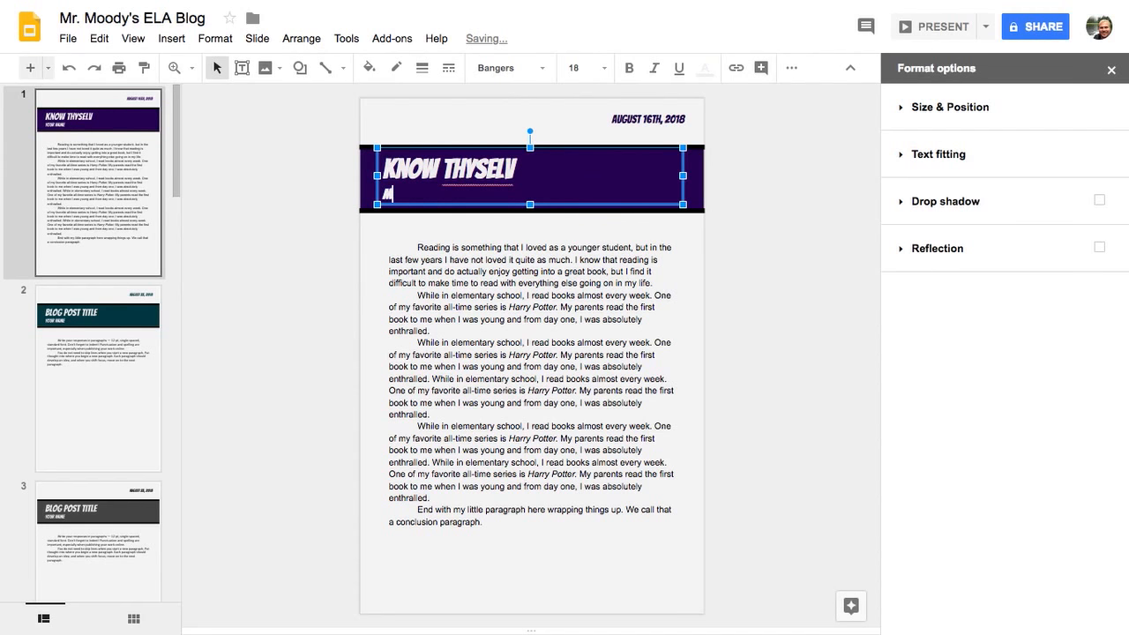
type("r. Moody")
key("BackSpace")
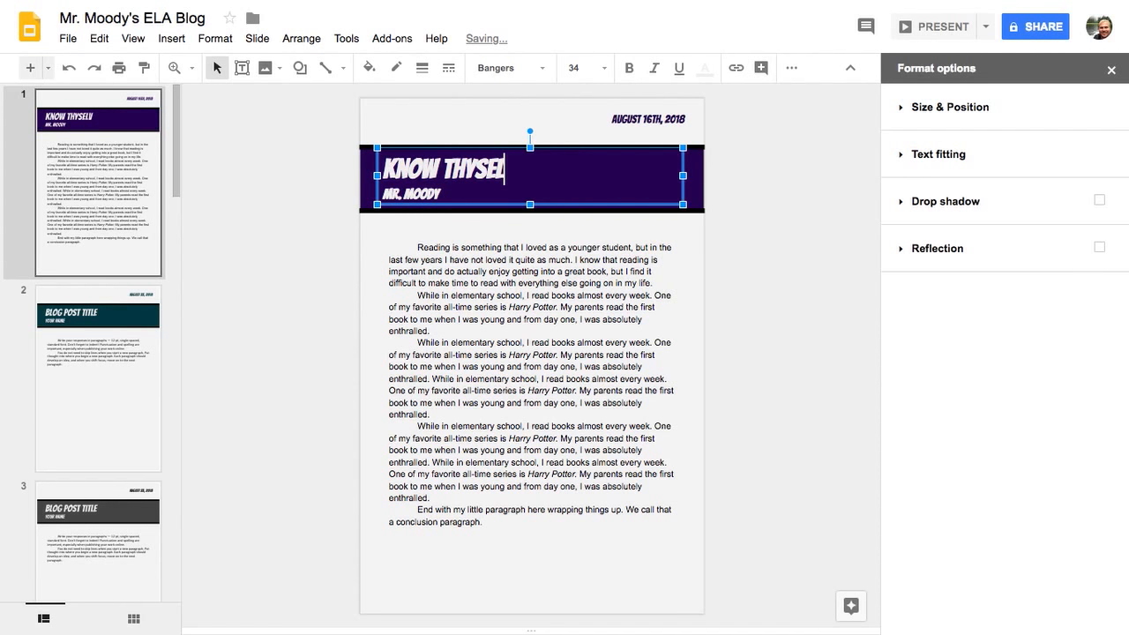
type("F")
left_click(722, 329)
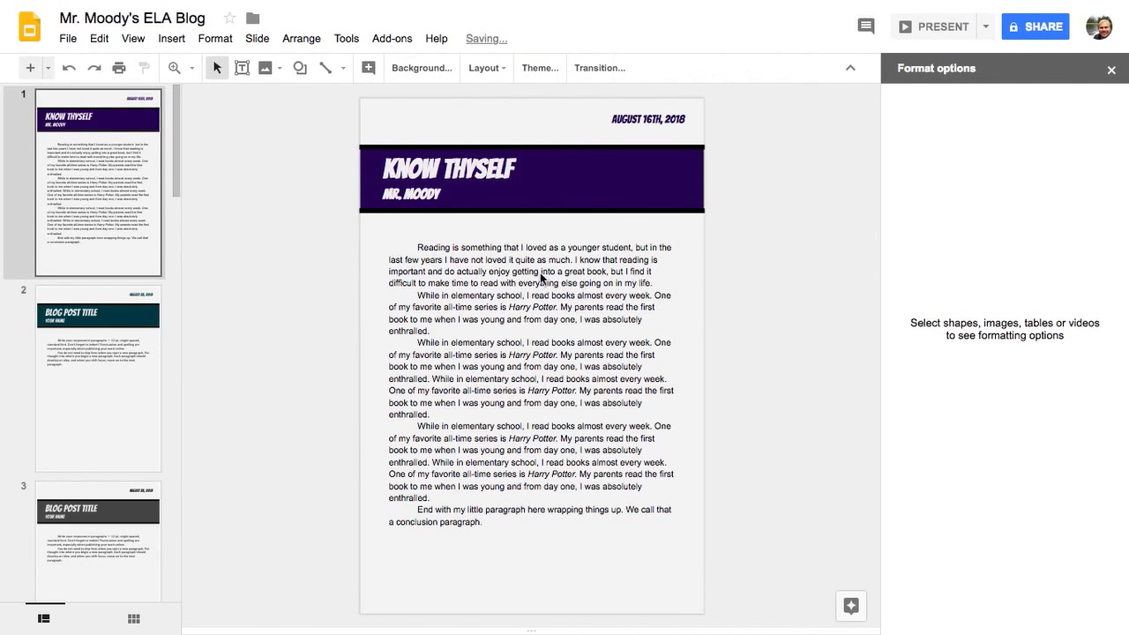
Return to Google Sites and reload the page to check the embedded slide's title and author line.
key("ctrl+Right")
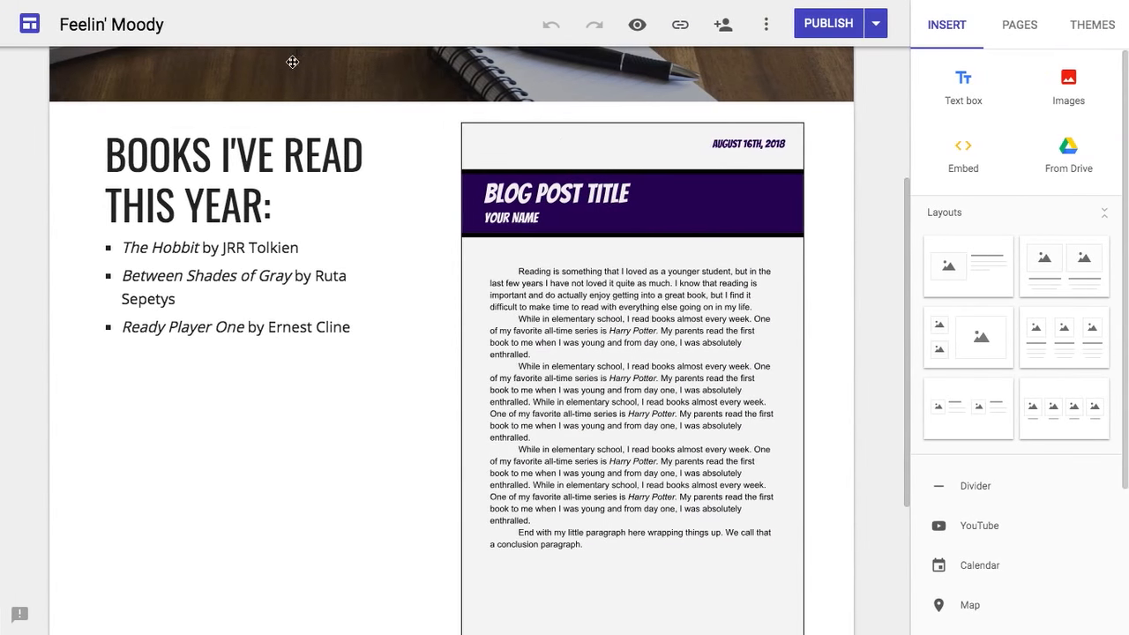
mouse_move(149, 5)
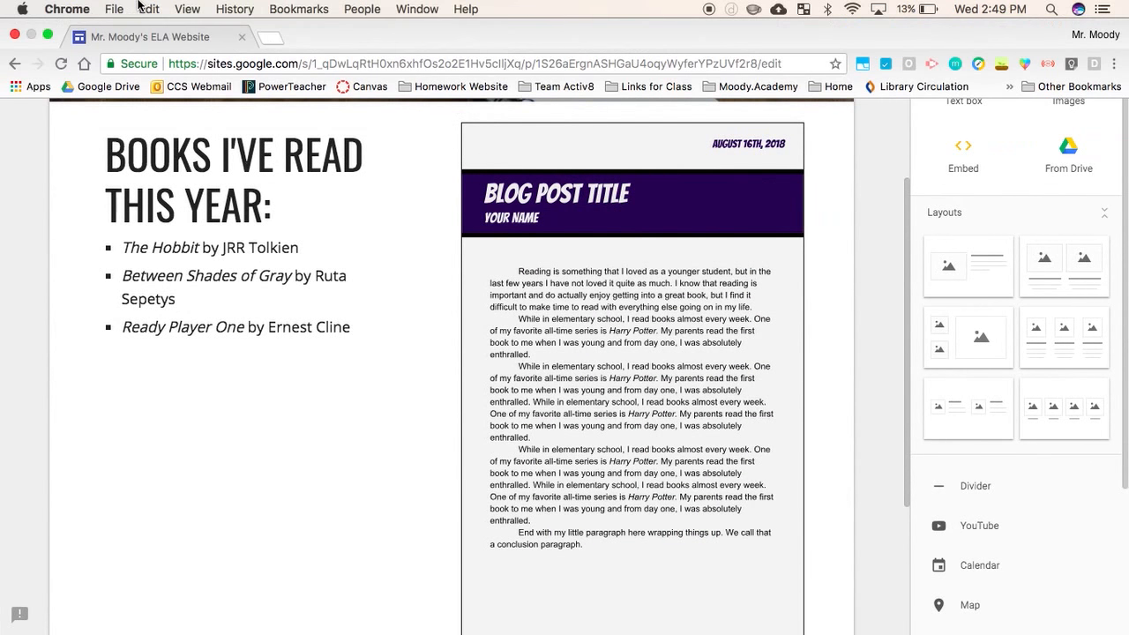
left_click(62, 64)
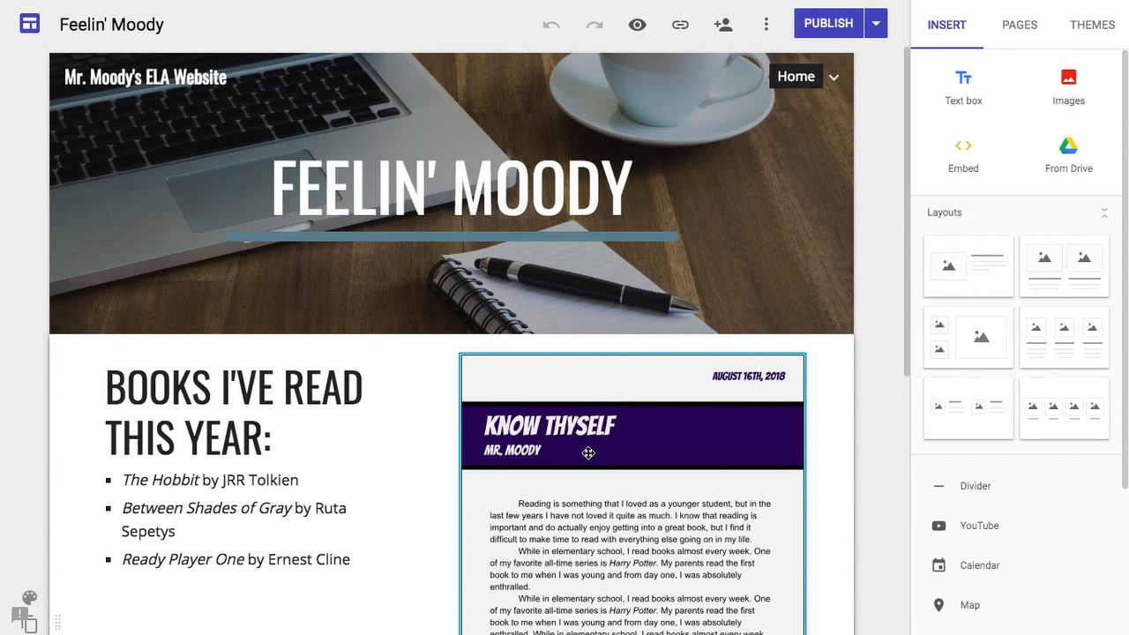
Publish the updated class website and open its live version.
scroll(561, 434, "down", 4)
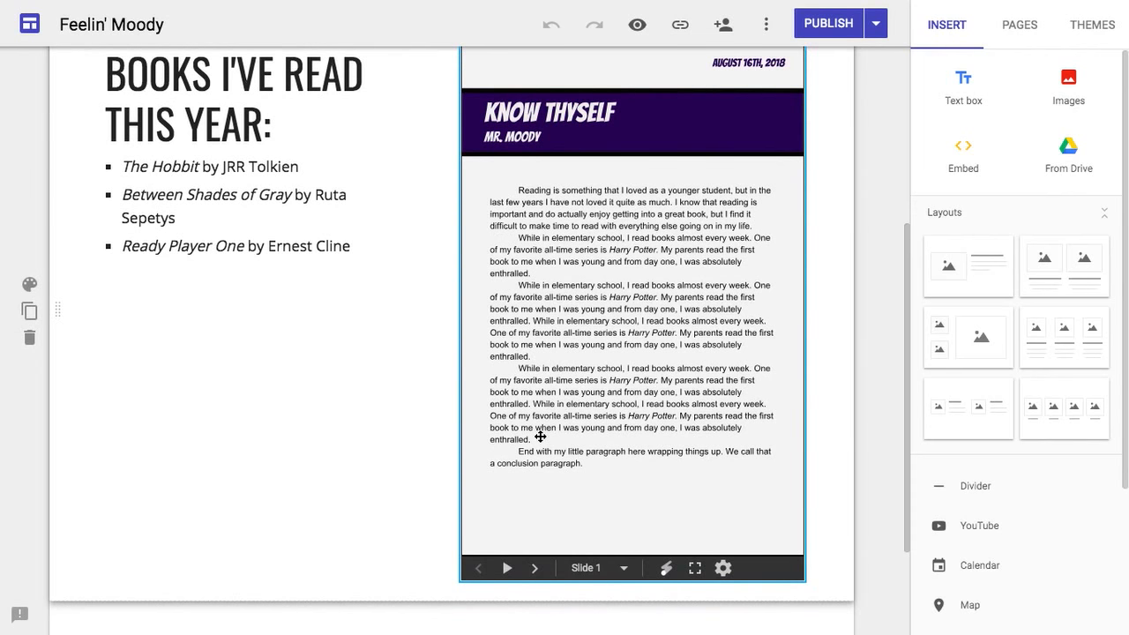
left_click(830, 27)
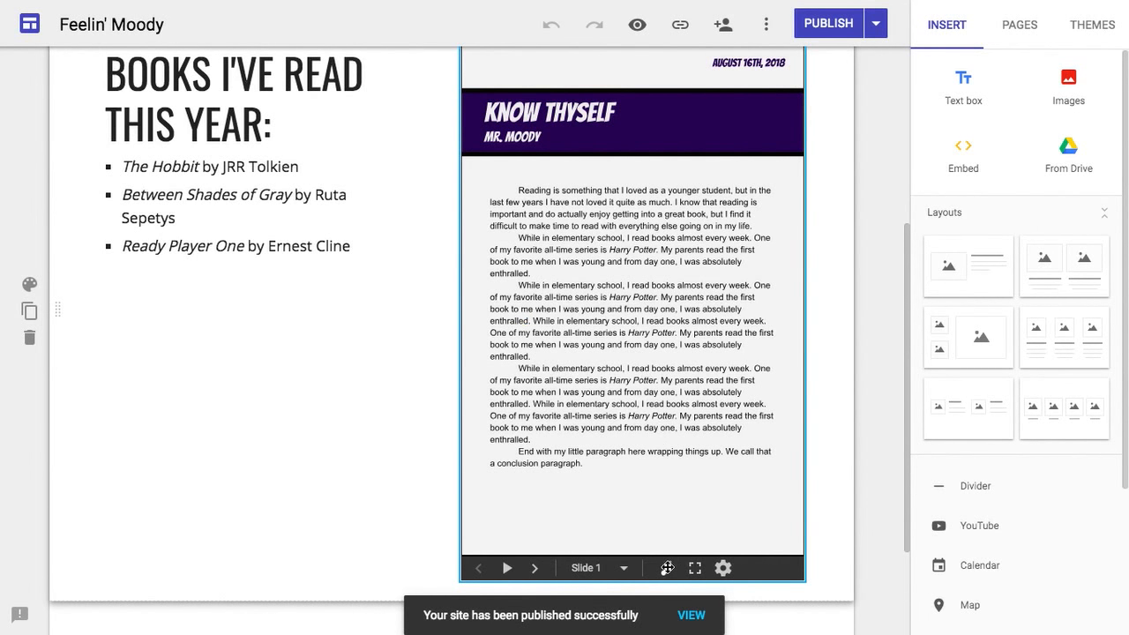
left_click(688, 615)
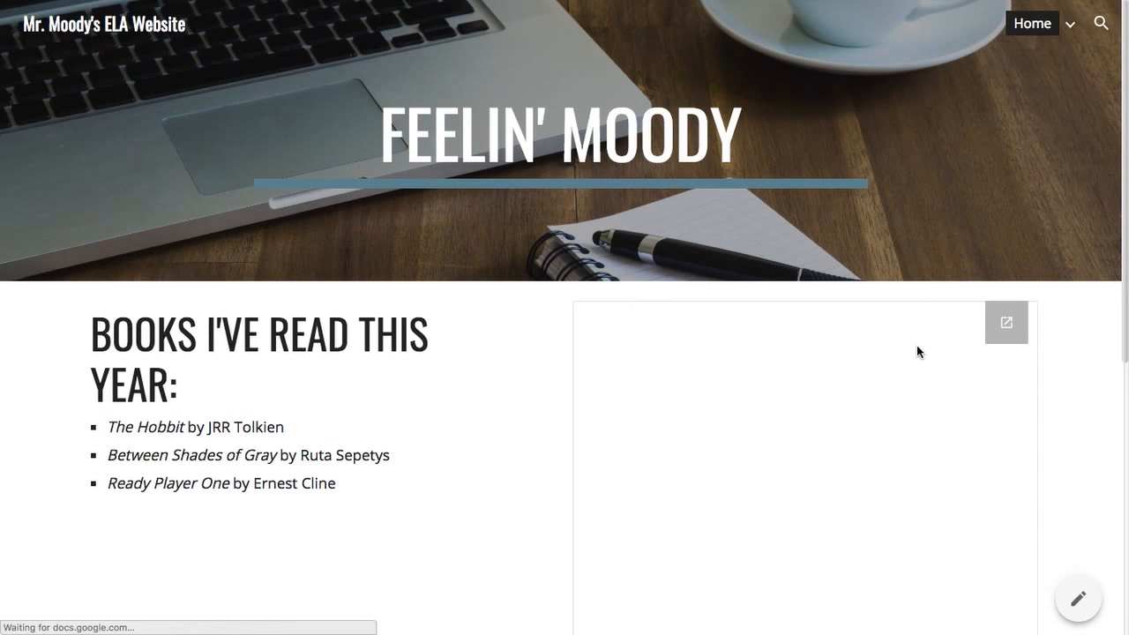
Review the published home page from header to footer, checking the title, author line and full post text in the embedded blog slide.
scroll(1065, 346, "down", 3)
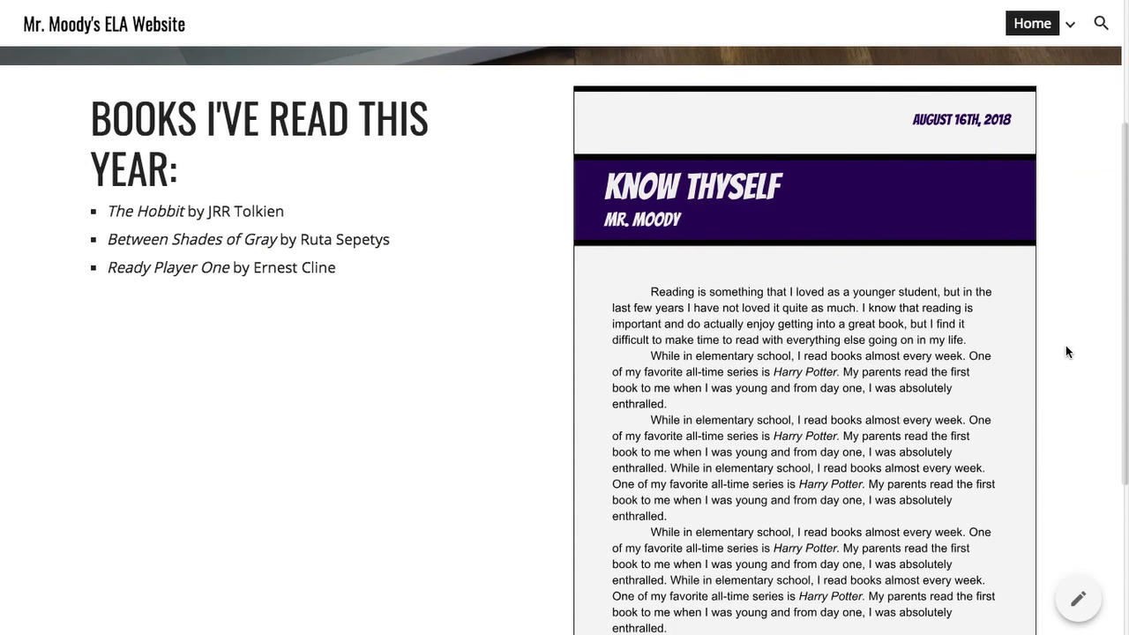
scroll(1065, 351, "down", 1)
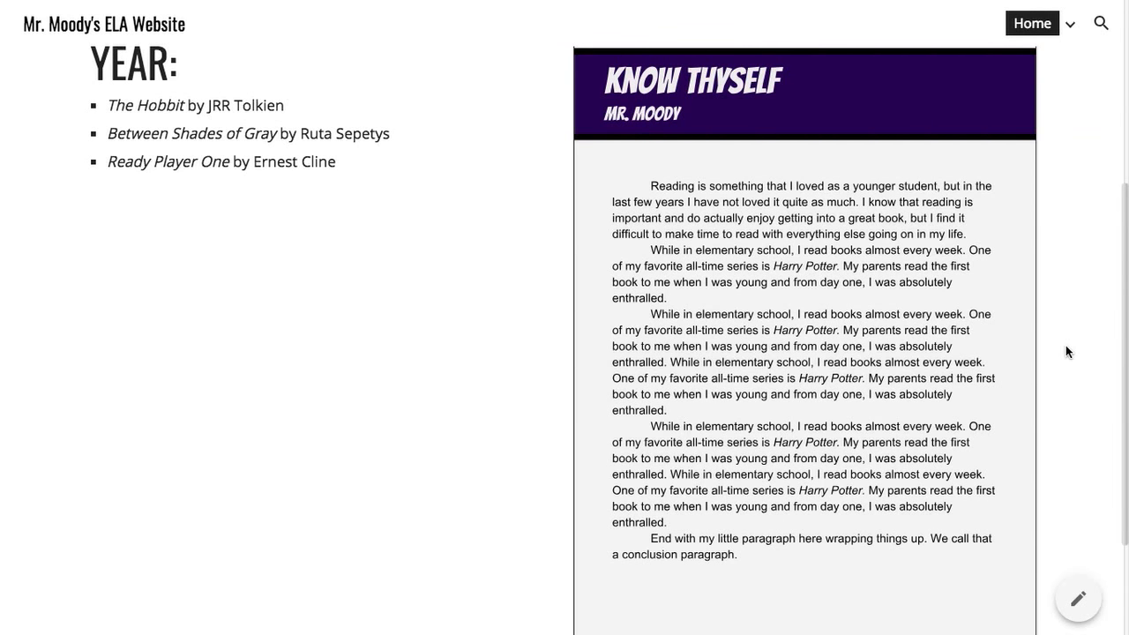
scroll(1066, 351, "down", 2)
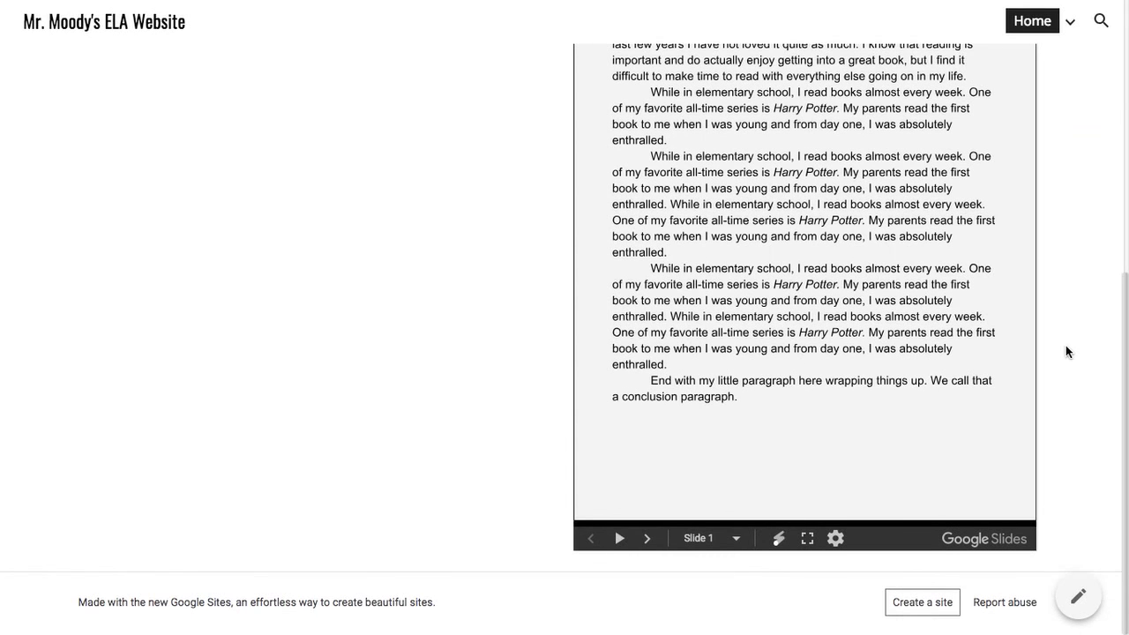
scroll(1066, 352, "up", 5)
scroll(1065, 352, "up", 1)
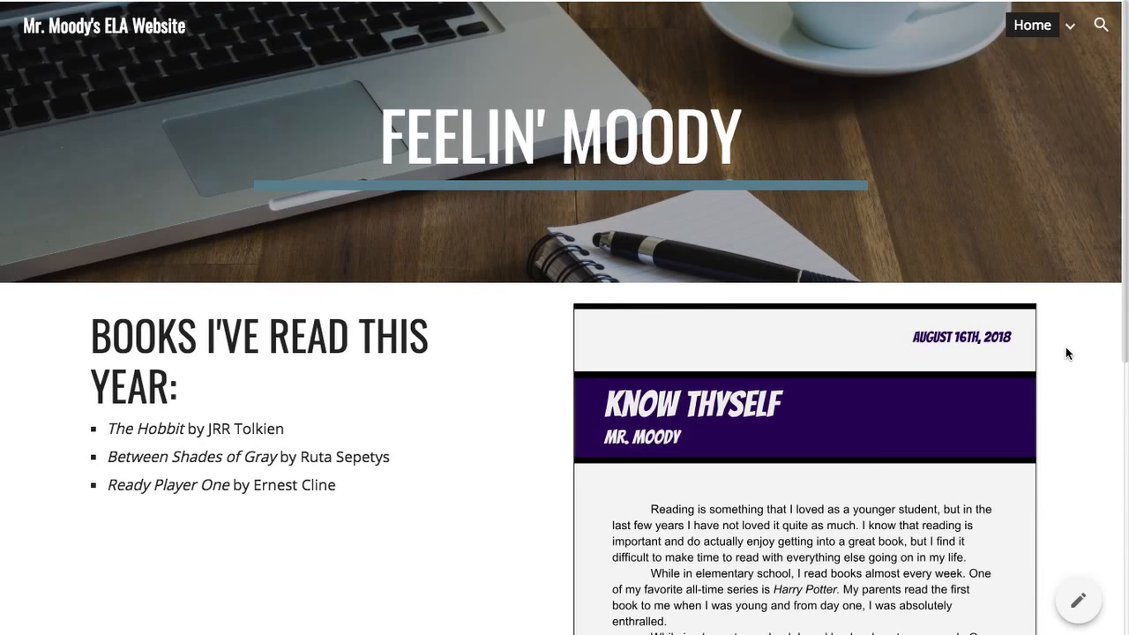
scroll(1065, 353, "down", 4)
scroll(1065, 347, "down", 2)
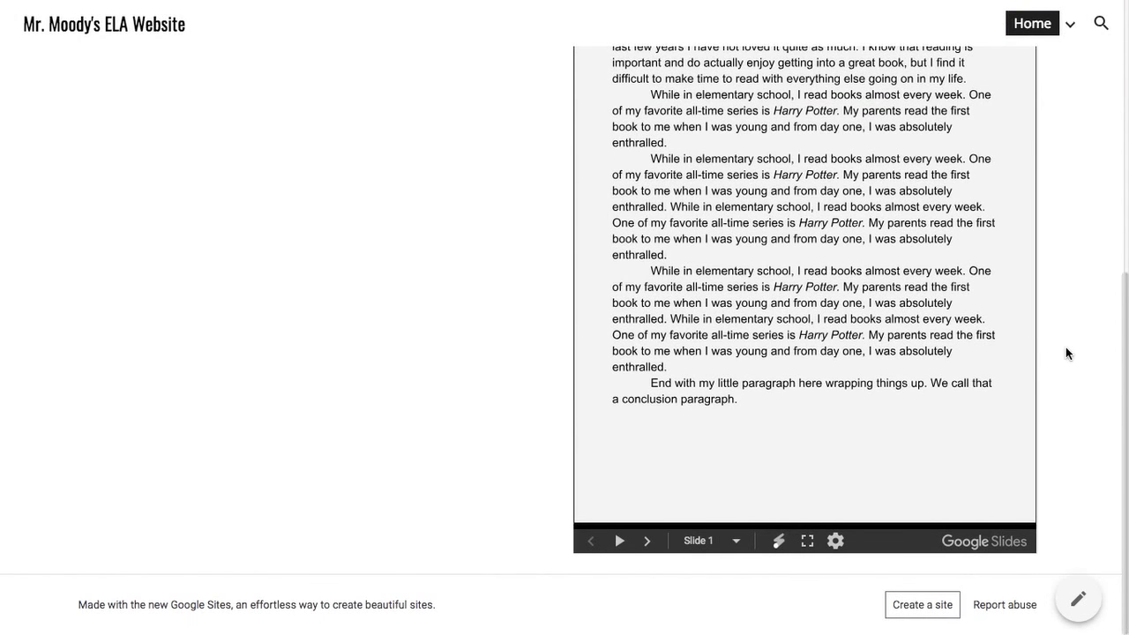
scroll(1066, 346, "up", 6)
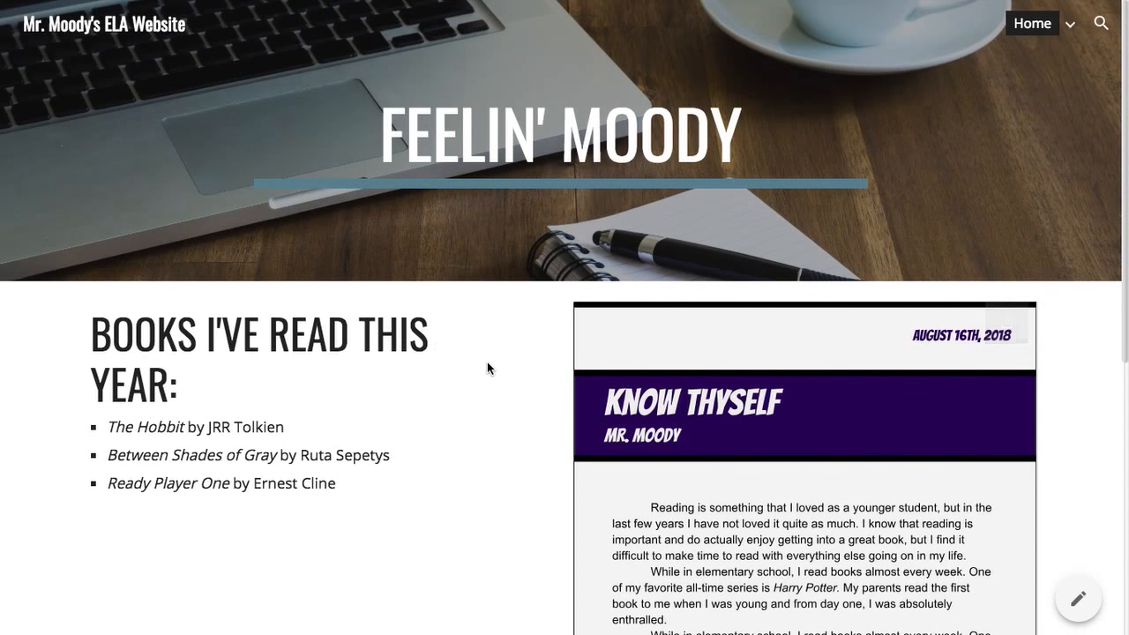